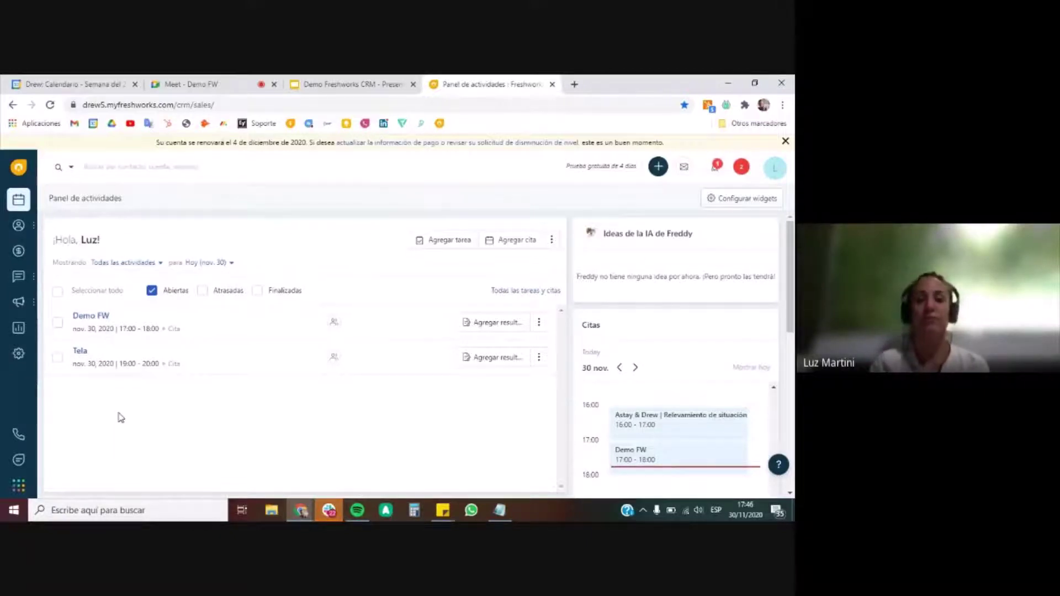
- Show the activity type and date range filter options for the activities on the dashboard
click(148, 264)
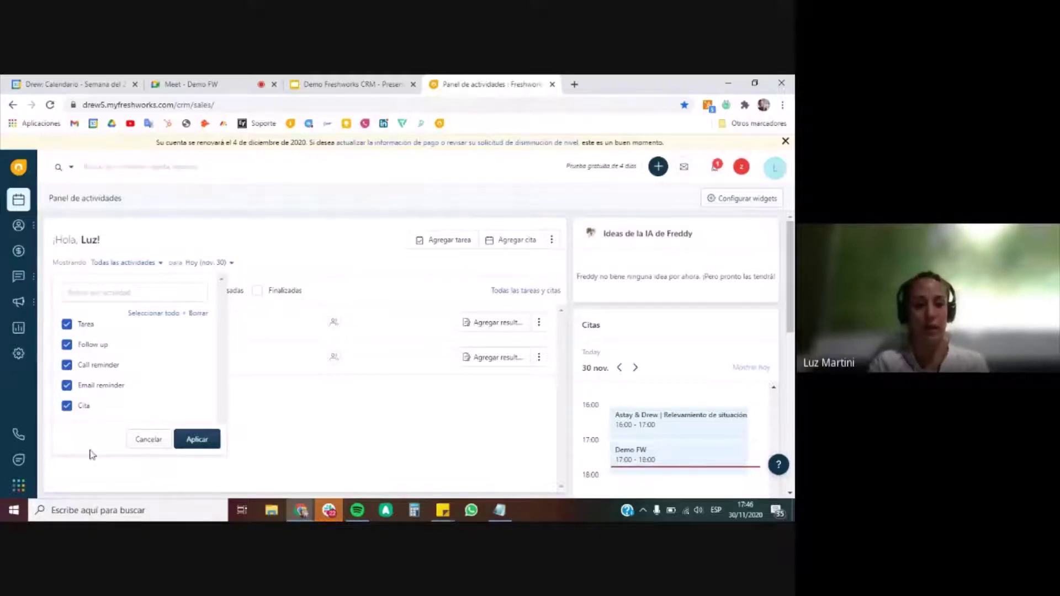
click(197, 265)
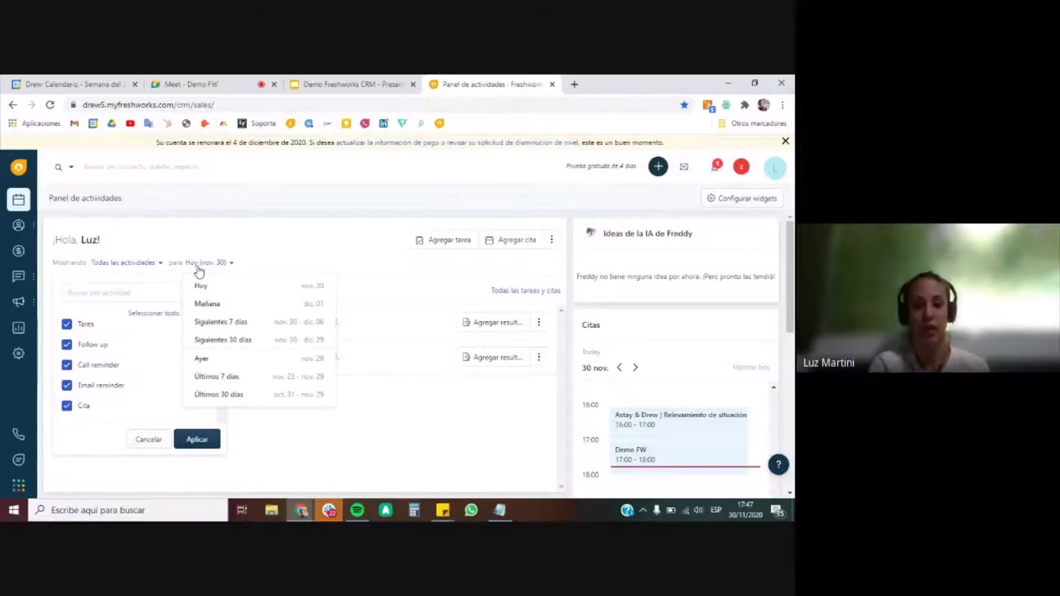
click(339, 243)
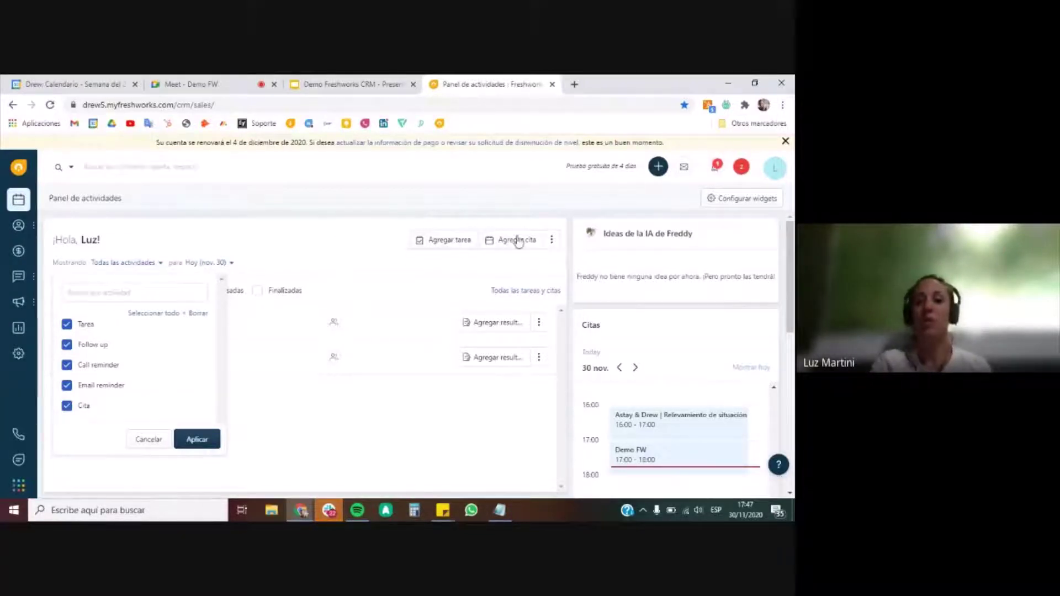
click(550, 242)
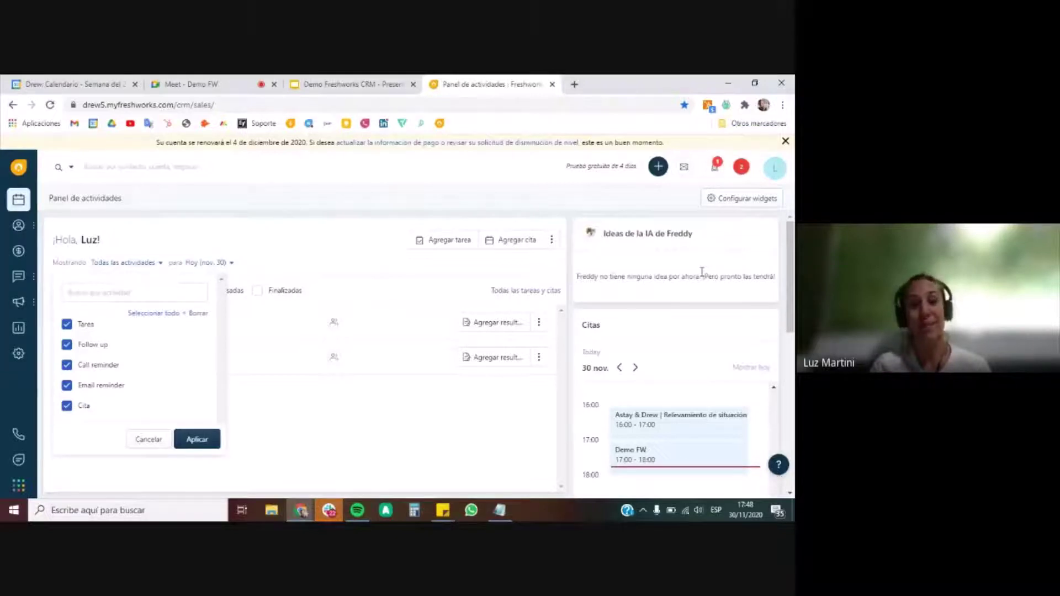
- Review the appointments scheduled for 30 nov. in the Citas calendar on the dashboard
scroll(709, 340, down, 3)
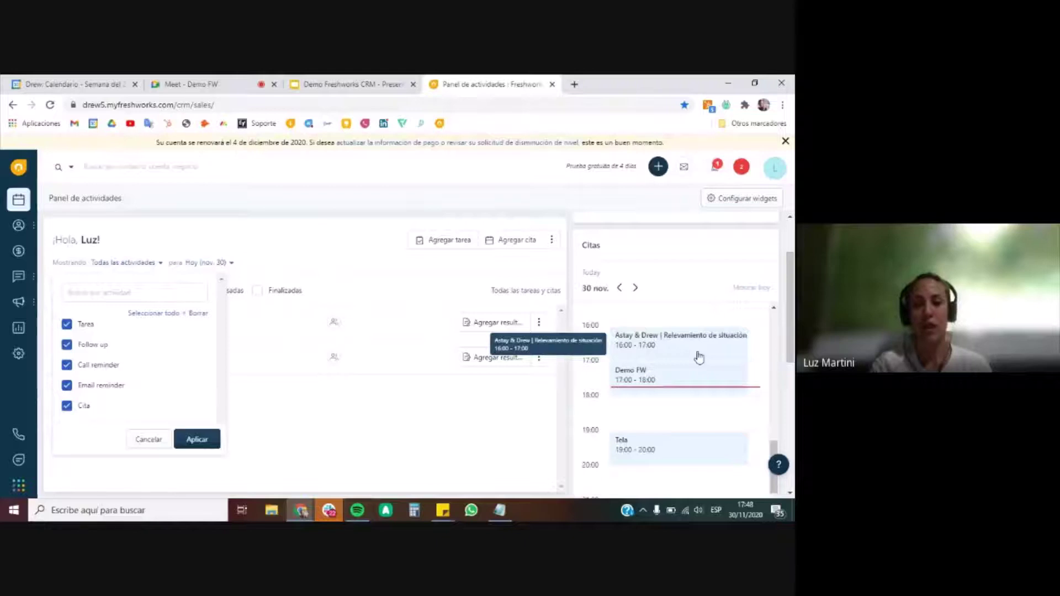
scroll(699, 356, down, 3)
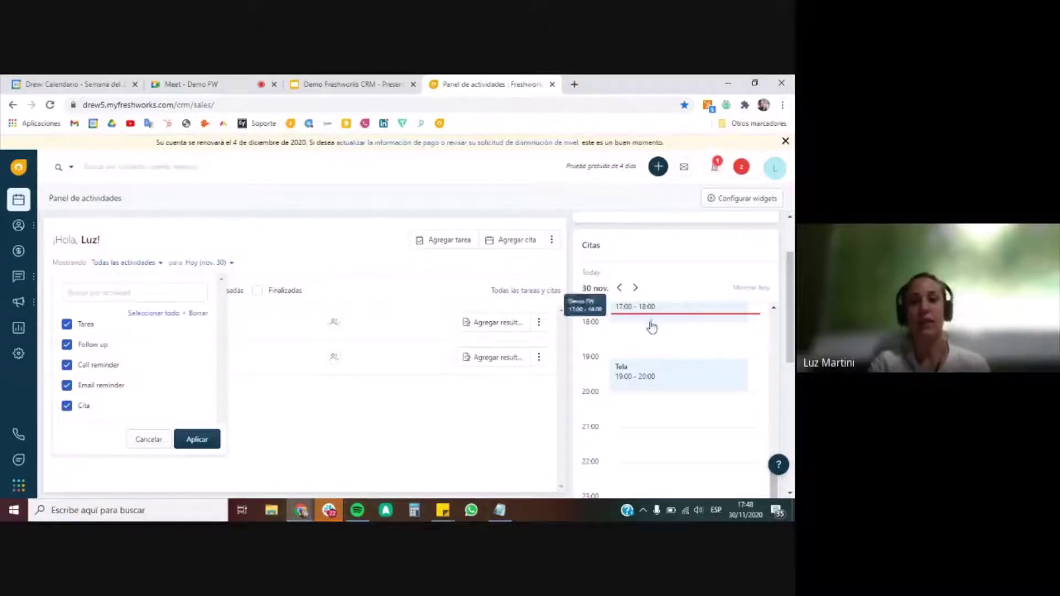
scroll(663, 387, up, 3)
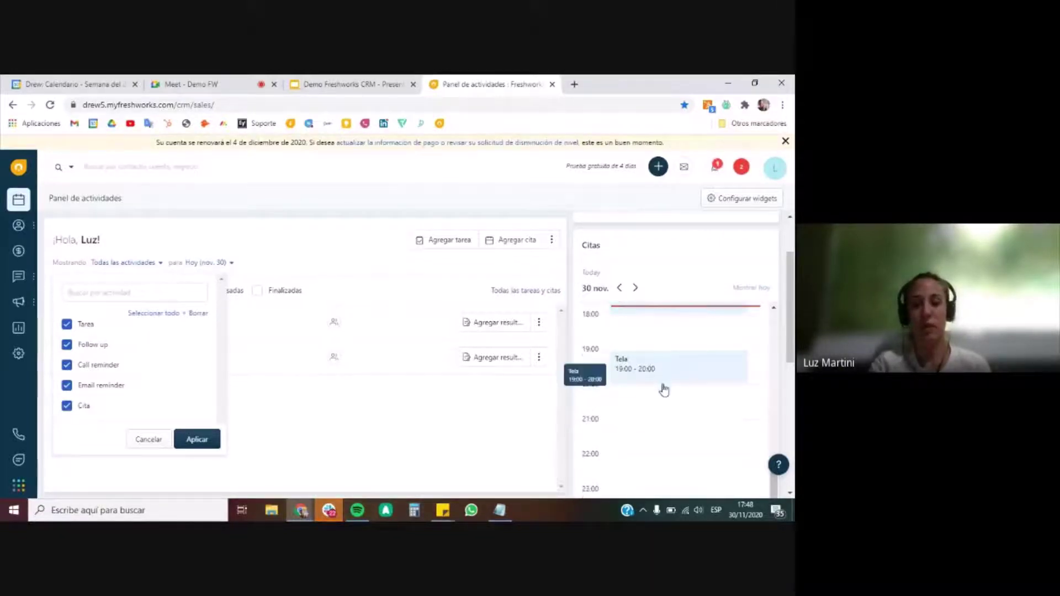
scroll(664, 389, up, 2)
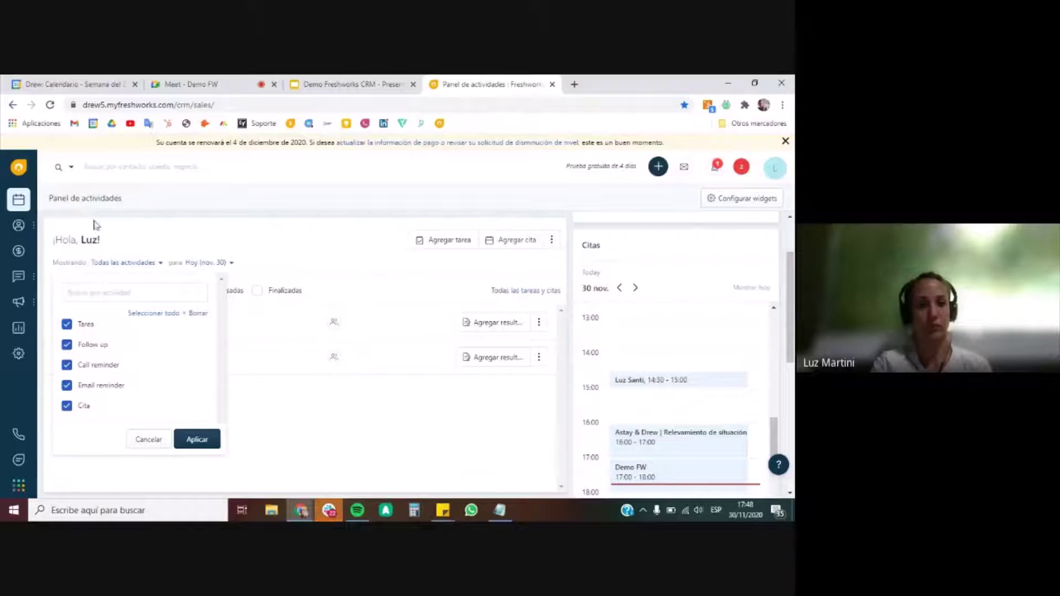
- Look through the Mis Contacts list and open the record of the Widgetz.io (sample) Sales Manager
mouse_move(24, 228)
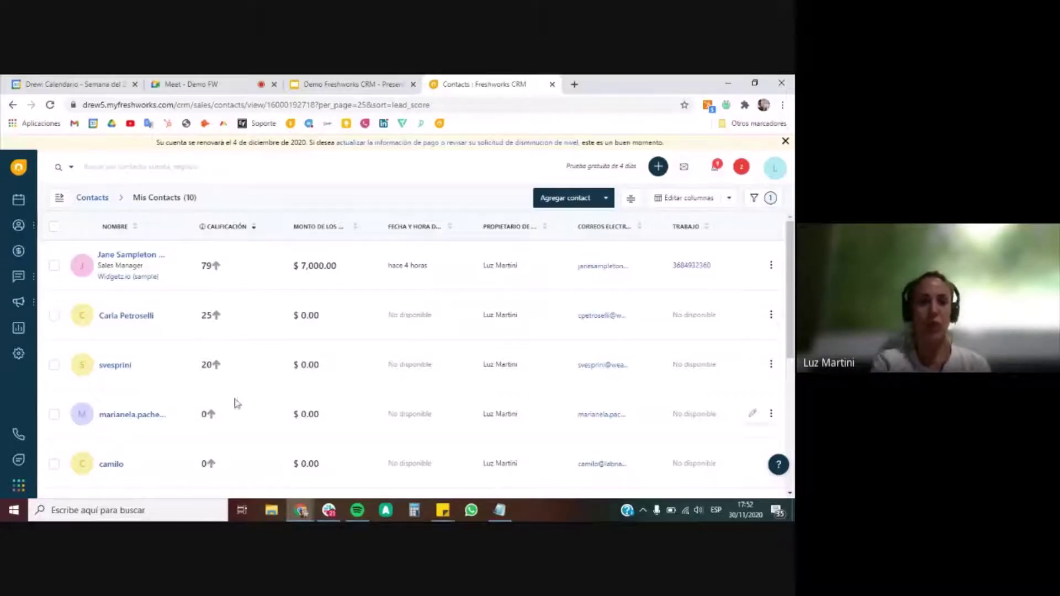
scroll(230, 403, down, 2)
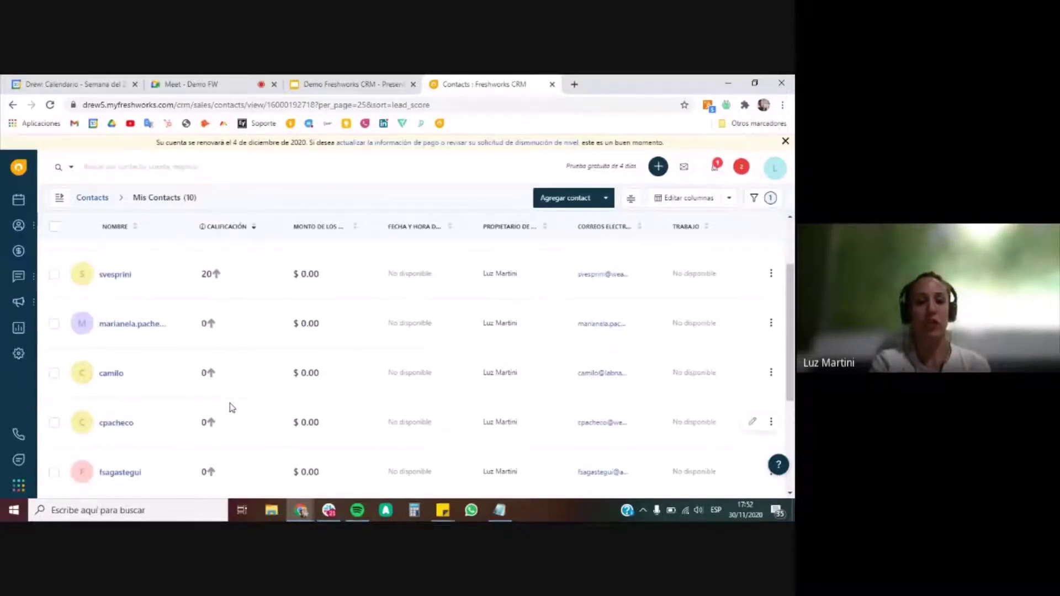
scroll(230, 403, down, 2)
scroll(230, 407, up, 4)
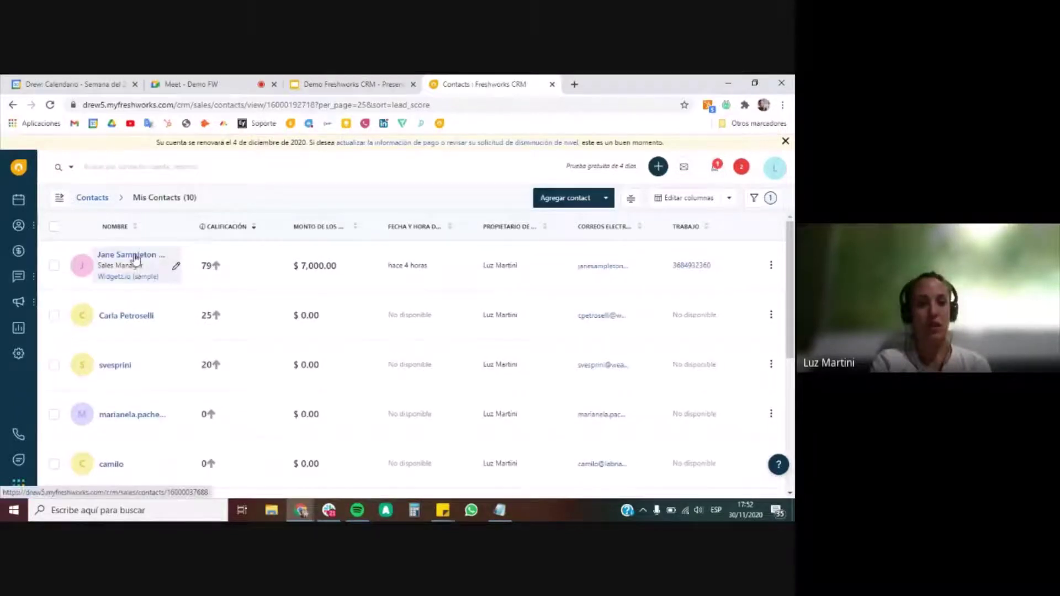
click(135, 257)
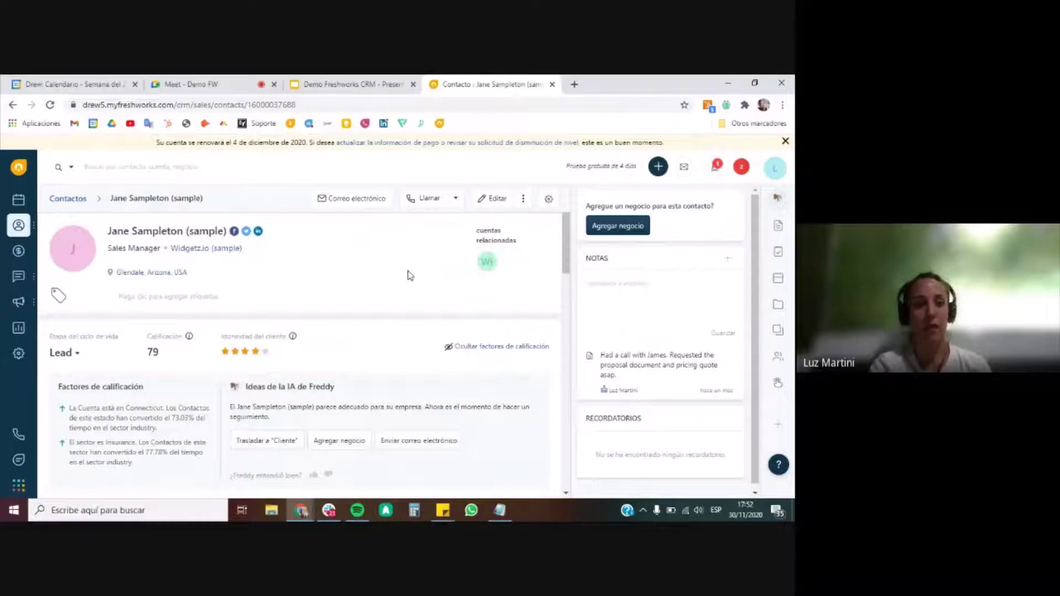
- Examine the sample contact's score factors, Freddy AI ideas, lifecycle stages and contact fields
scroll(410, 275, down, 1)
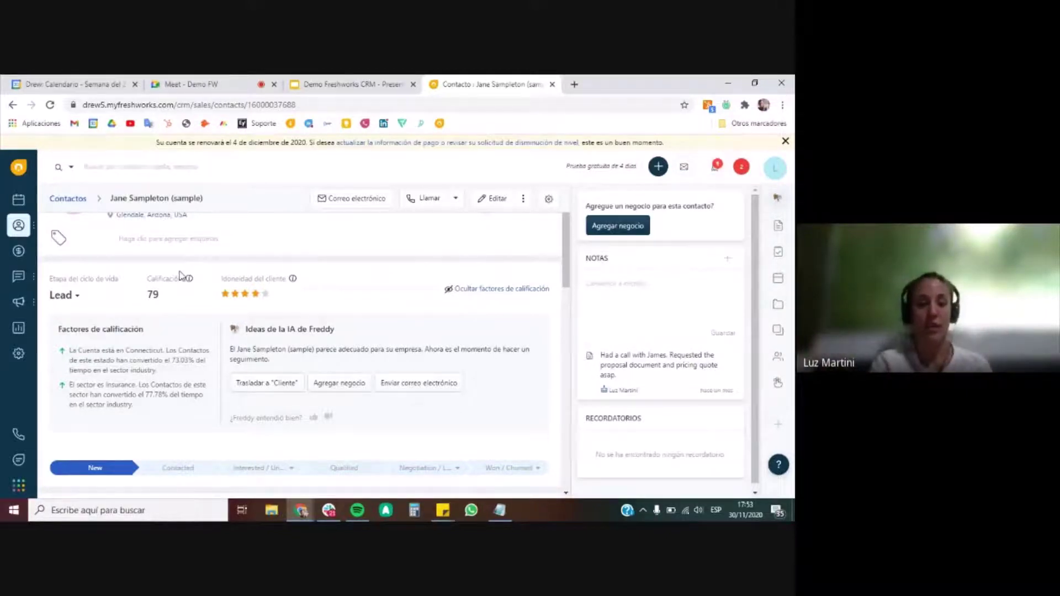
scroll(180, 347, down, 2)
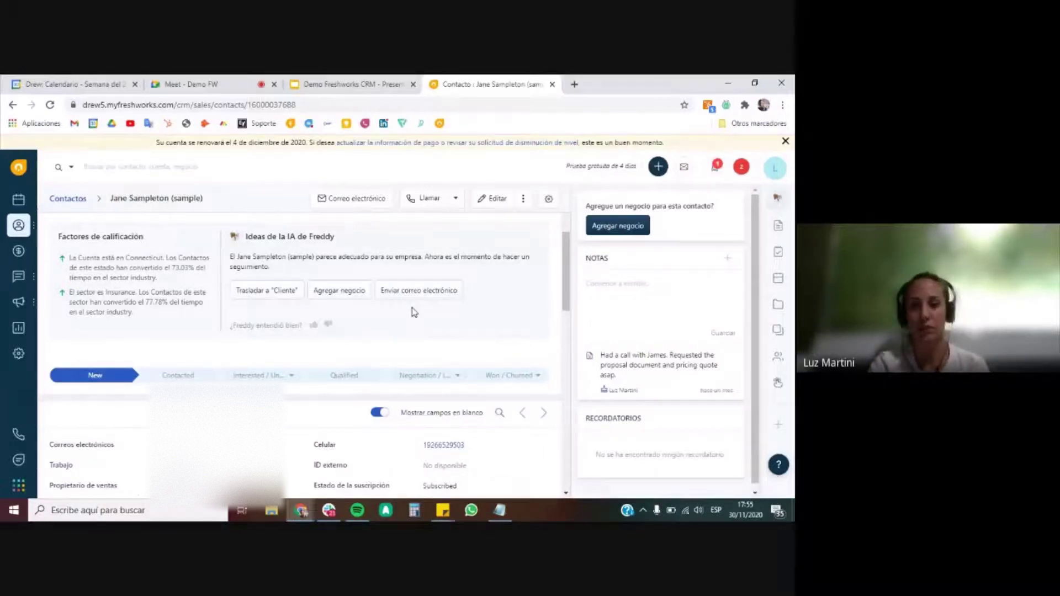
scroll(414, 312, down, 1)
scroll(414, 312, down, 1)
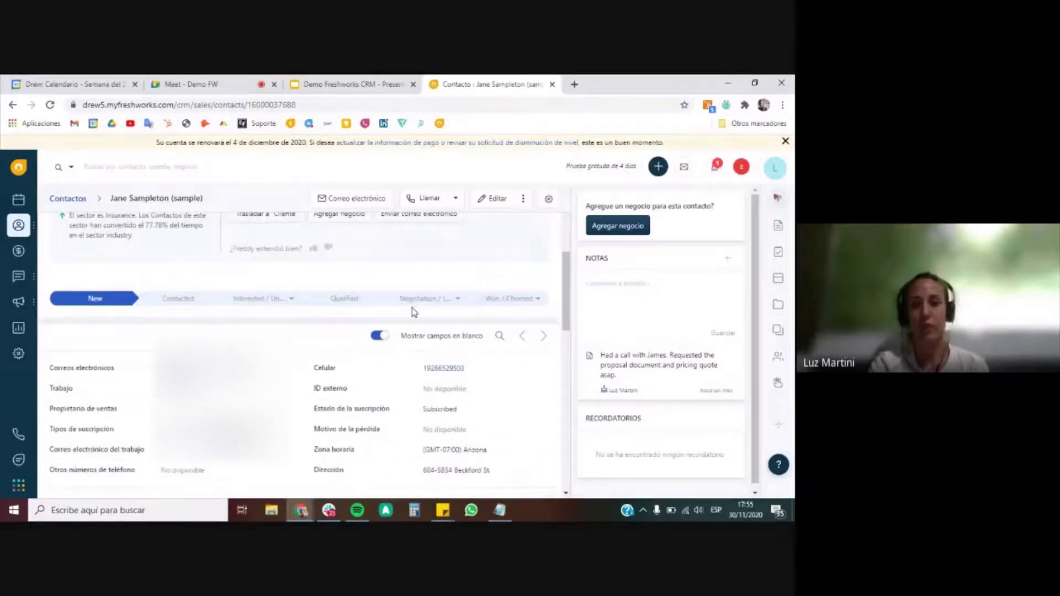
scroll(414, 311, down, 1)
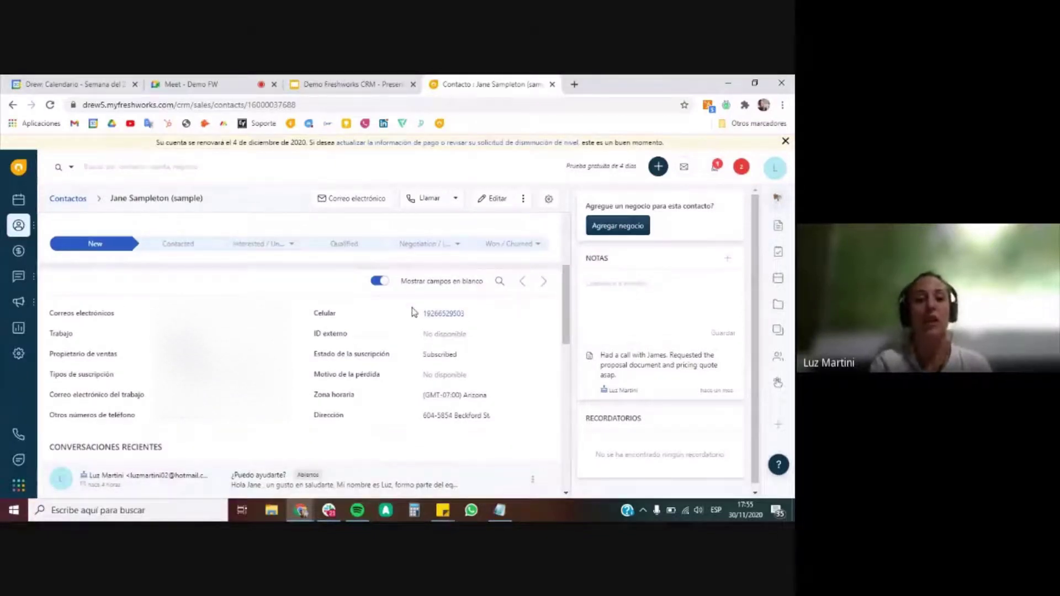
scroll(414, 312, down, 1)
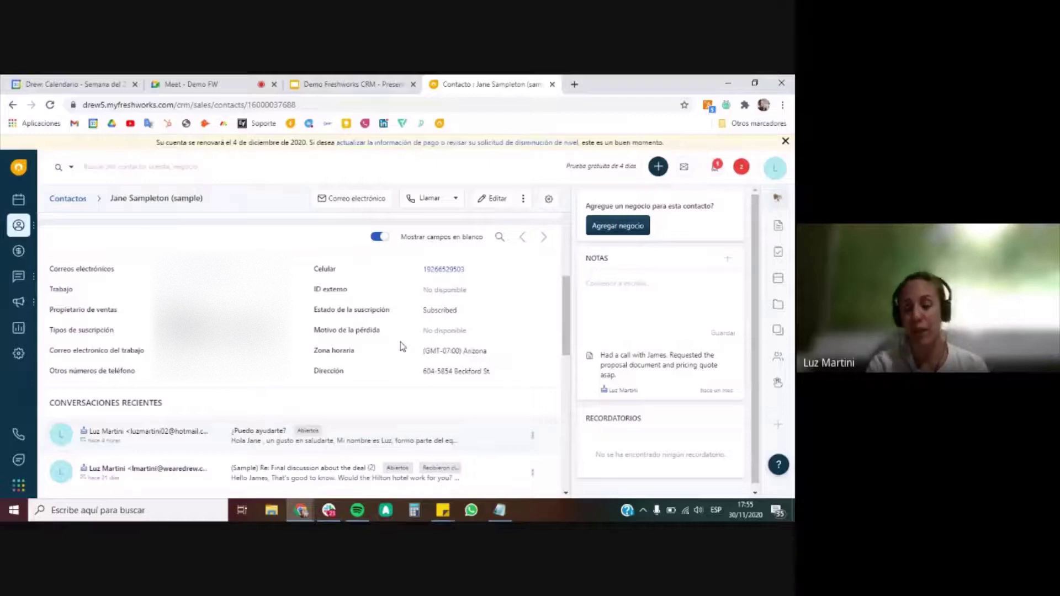
scroll(401, 343, down, 1)
scroll(402, 346, down, 1)
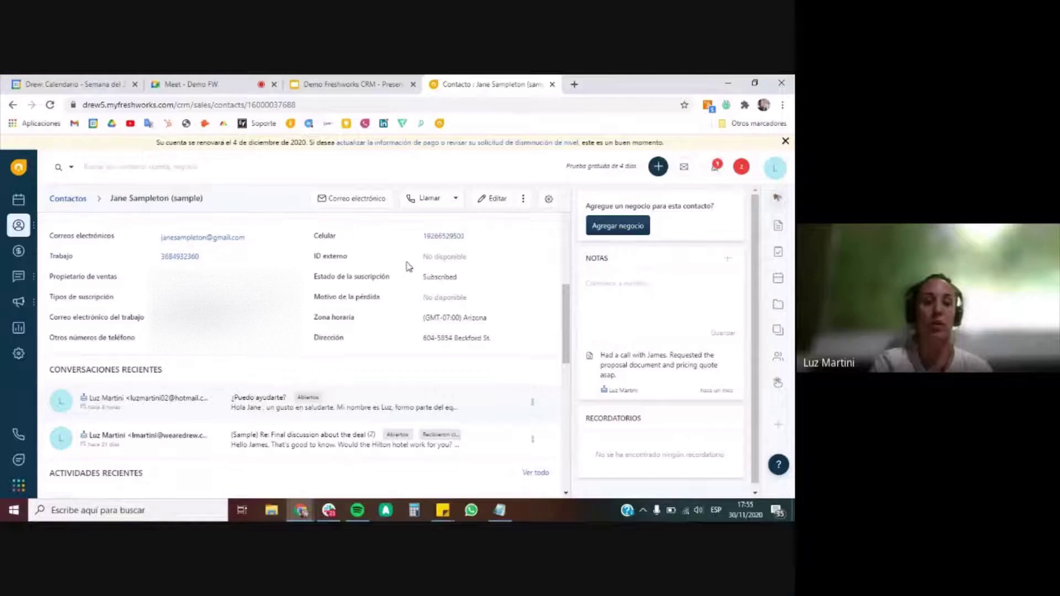
- Review the sample contact's recent conversations, recent activities and available integrations
scroll(408, 267, down, 1)
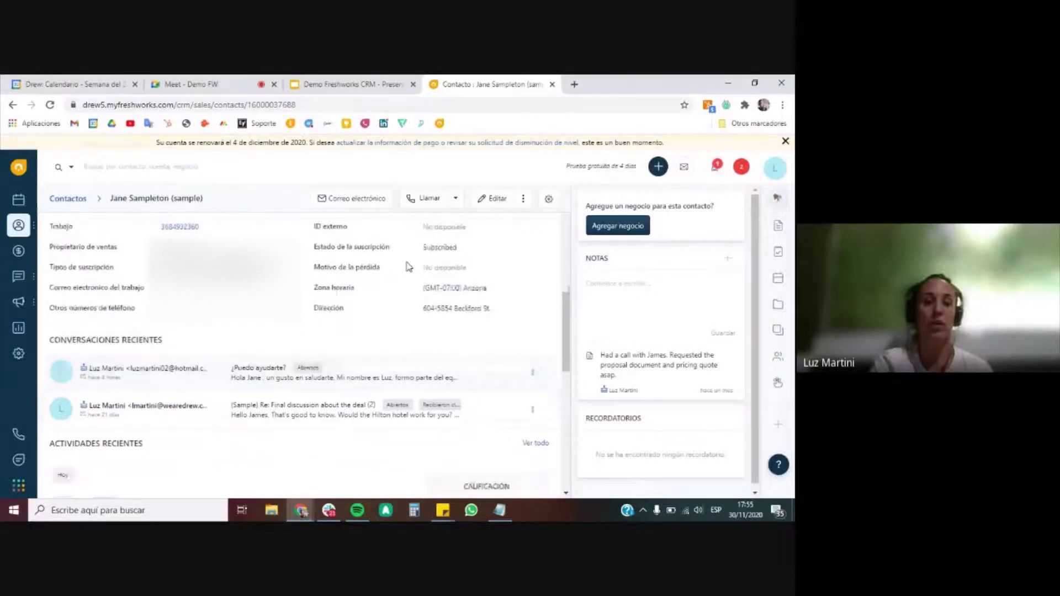
scroll(409, 266, down, 1)
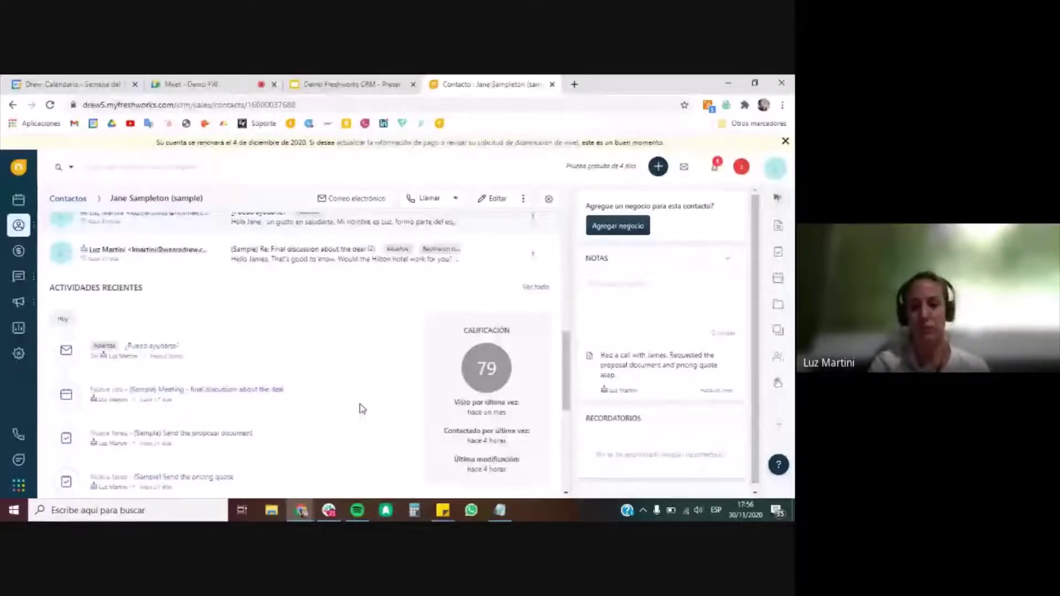
scroll(362, 409, down, 2)
scroll(362, 407, down, 2)
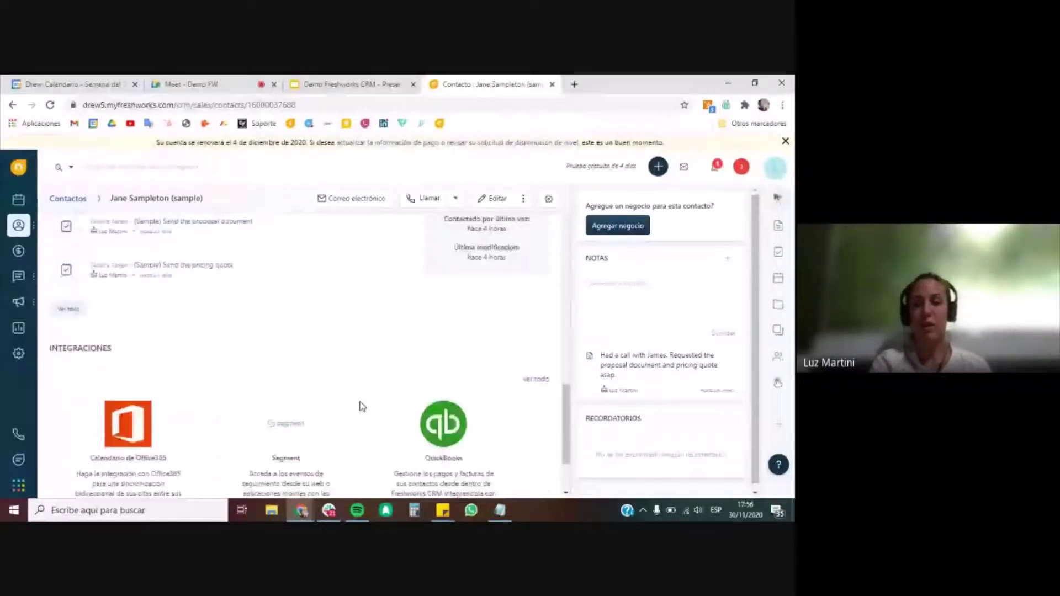
scroll(362, 406, up, 2)
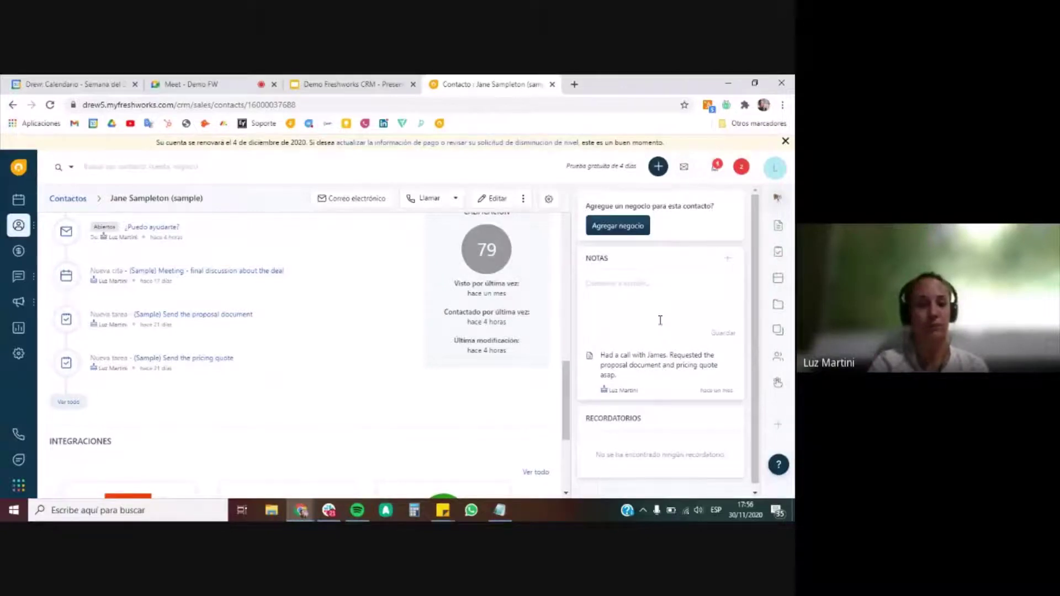
- Go to the marketing lists and show the import options for adding contacts to Sample list
mouse_move(15, 231)
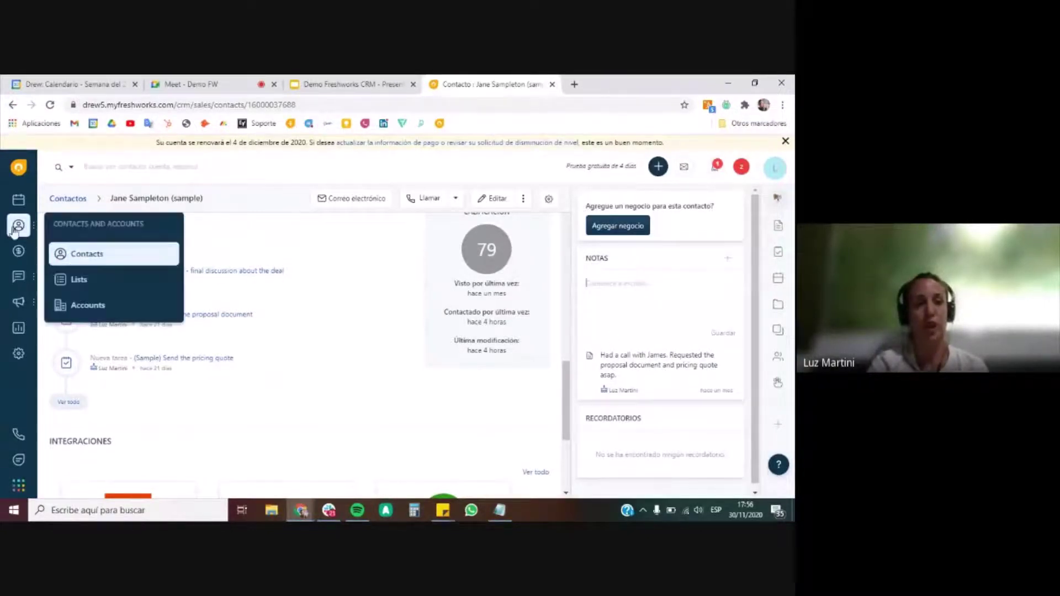
click(105, 283)
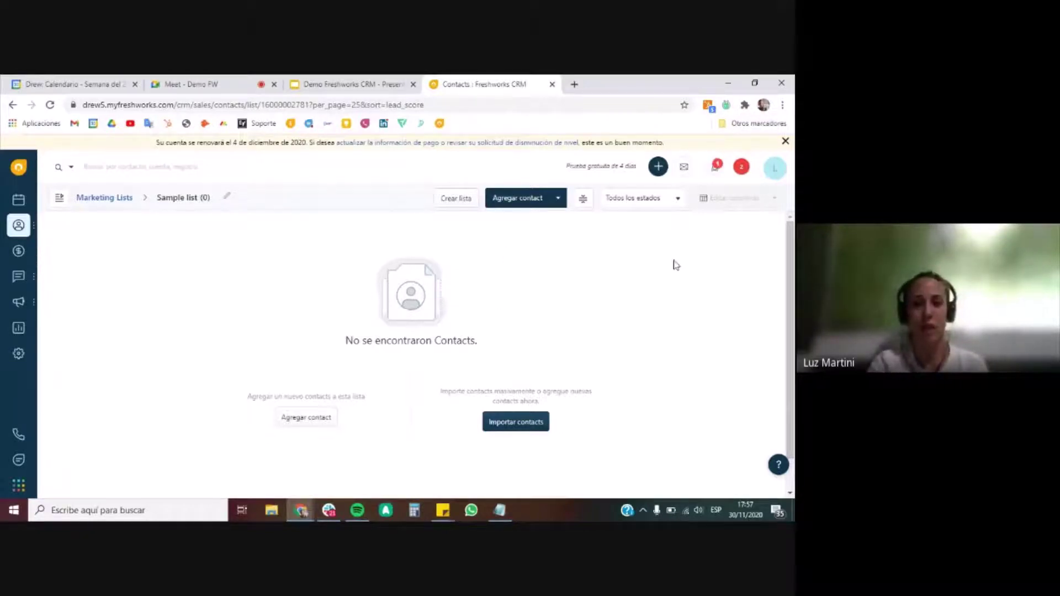
click(557, 201)
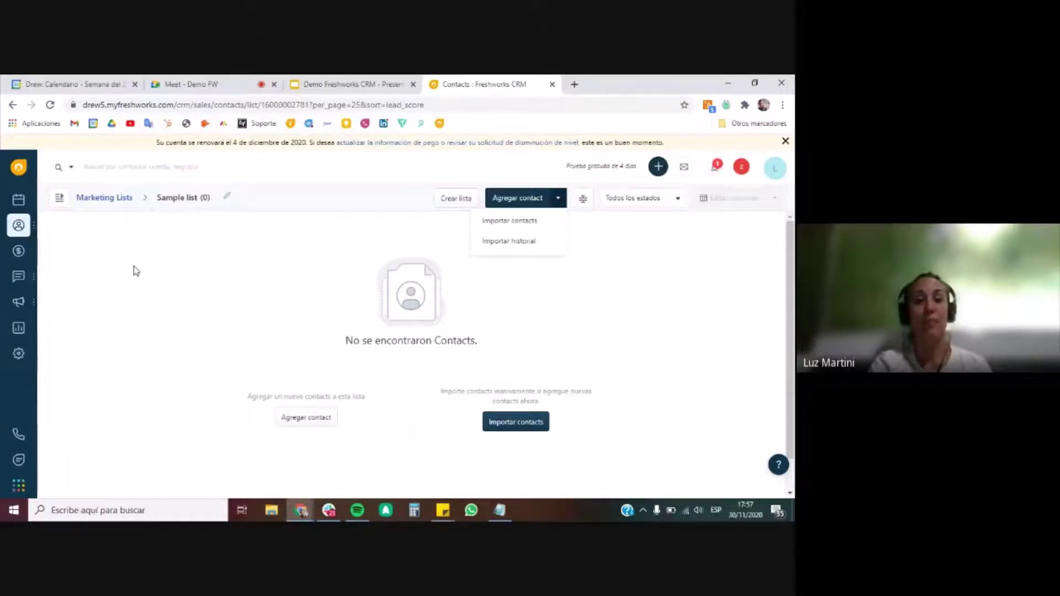
- Return to the Mis Contacts view, show its filters and keep the Propietario de ventas condition on contiene
mouse_move(18, 226)
click(109, 261)
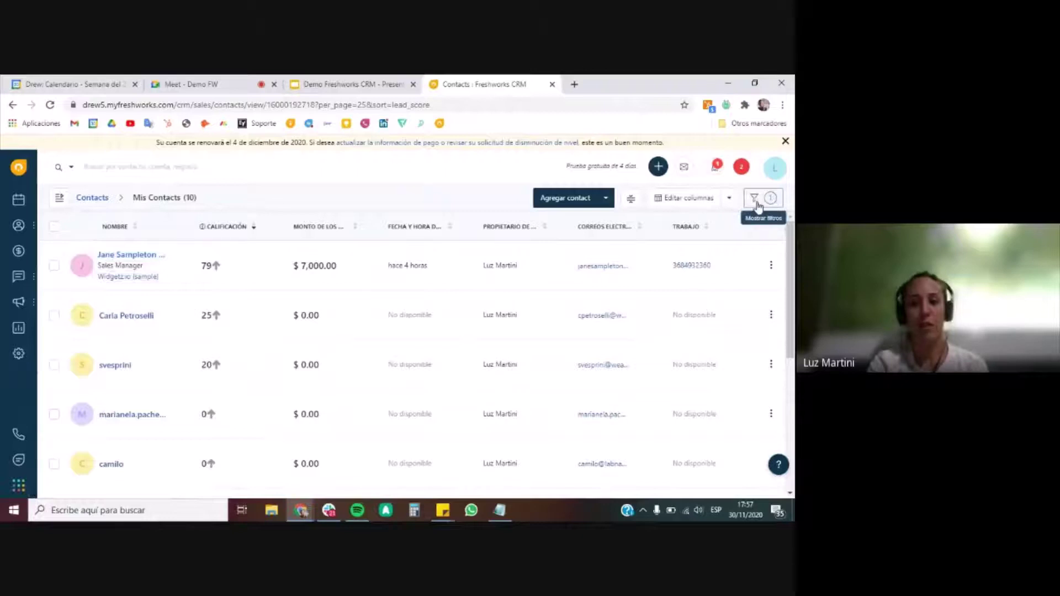
click(754, 198)
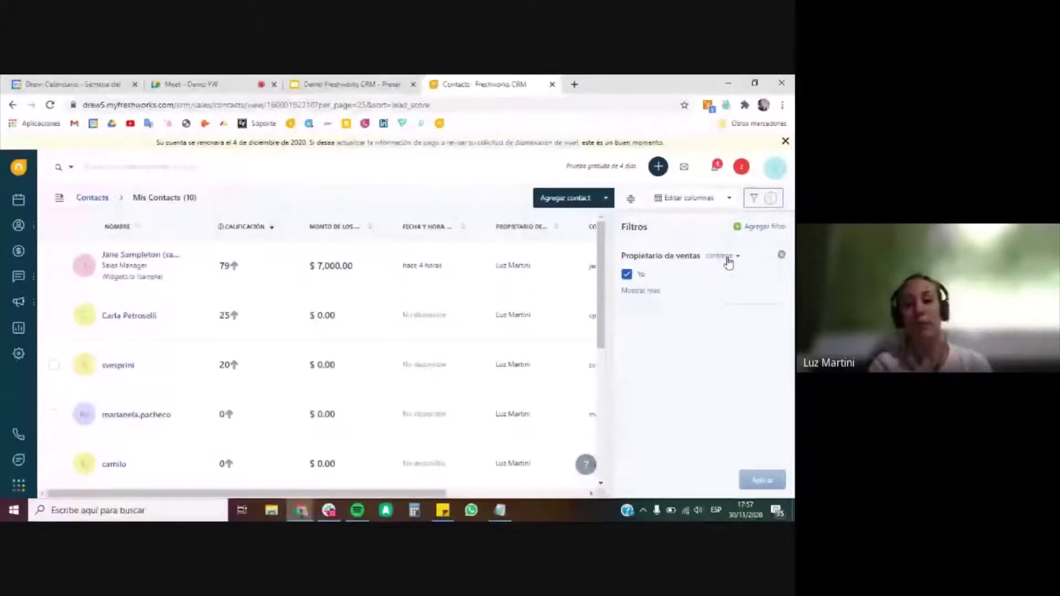
click(728, 260)
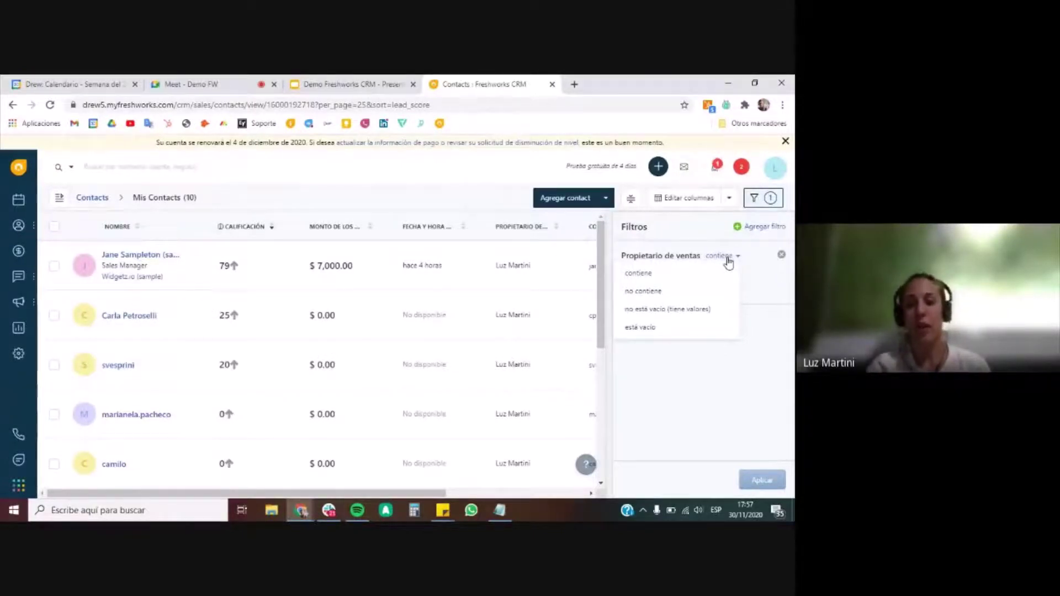
click(677, 275)
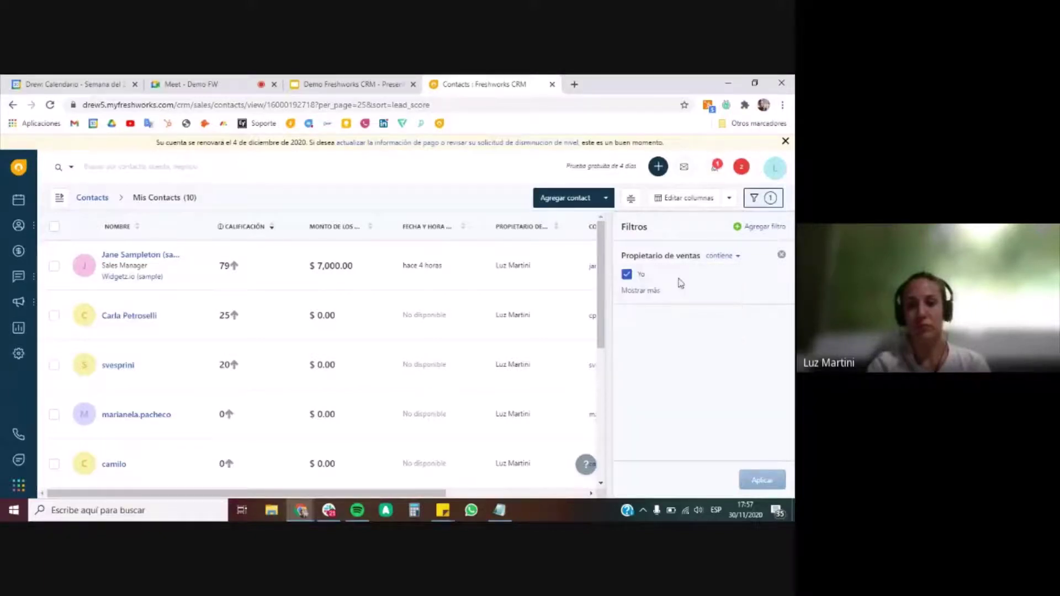
- Start adding a contact filter and browse the fields available to filter by, down to Etiquetas
click(767, 229)
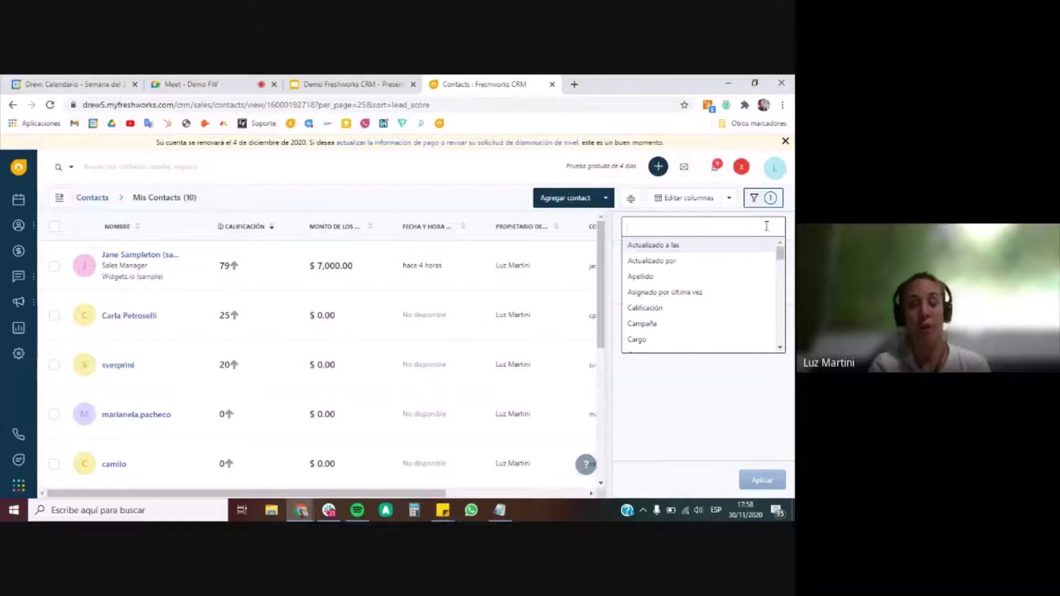
scroll(739, 321, down, 1)
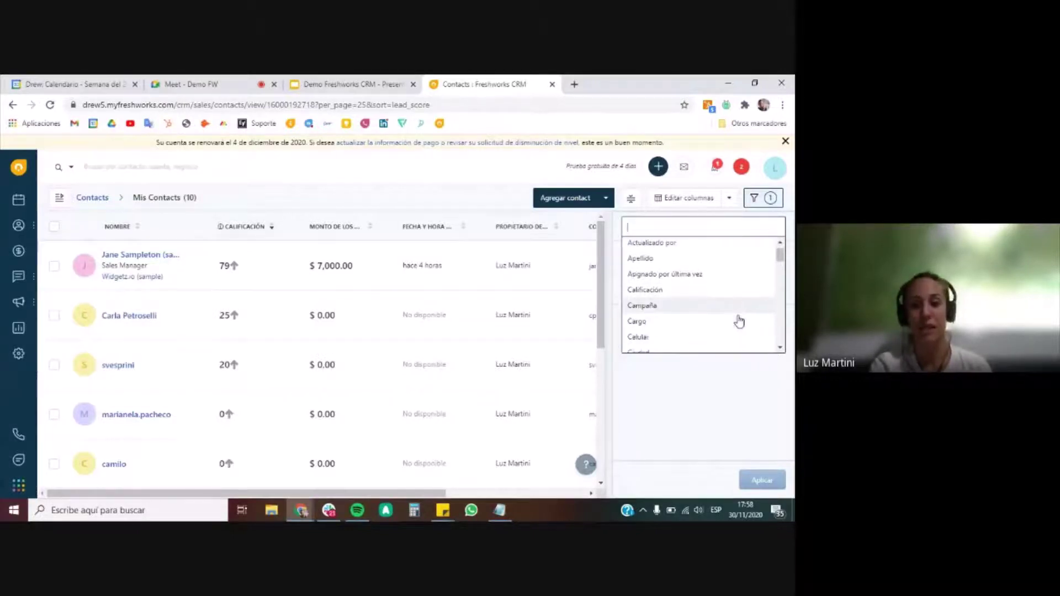
scroll(740, 321, down, 4)
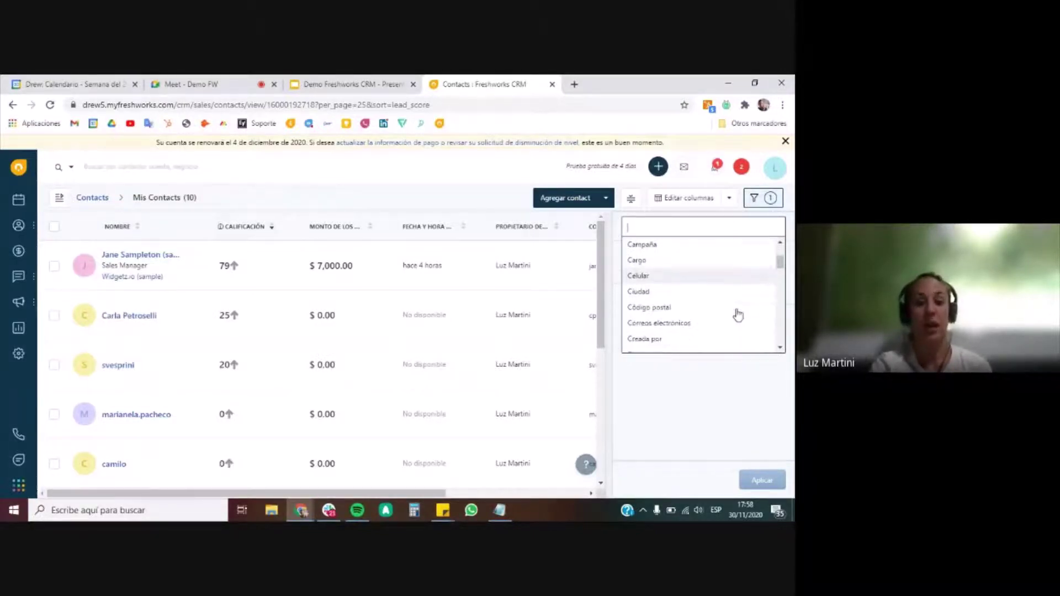
scroll(738, 316, down, 2)
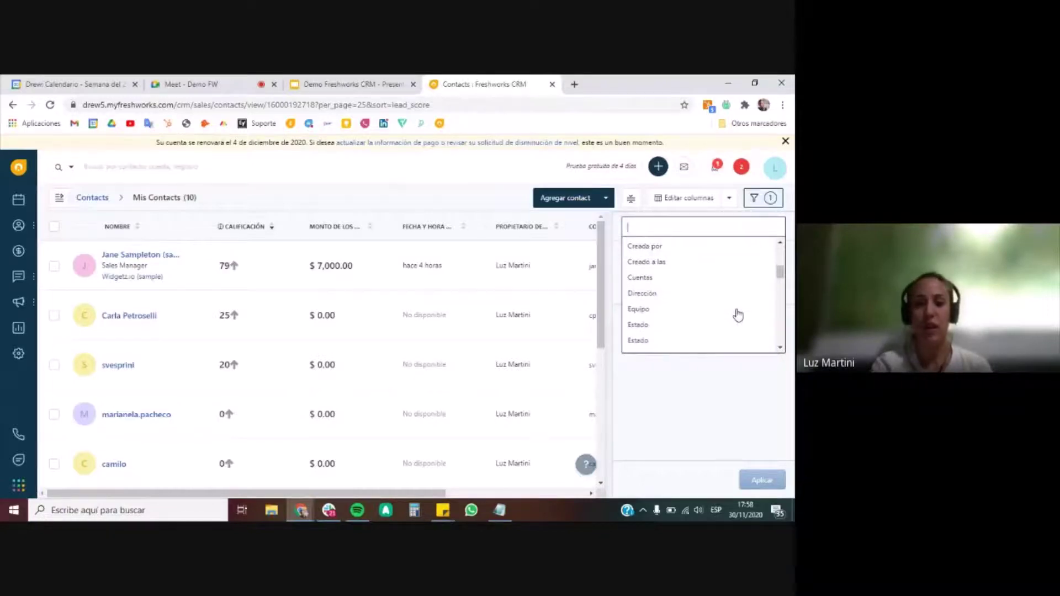
scroll(738, 316, down, 3)
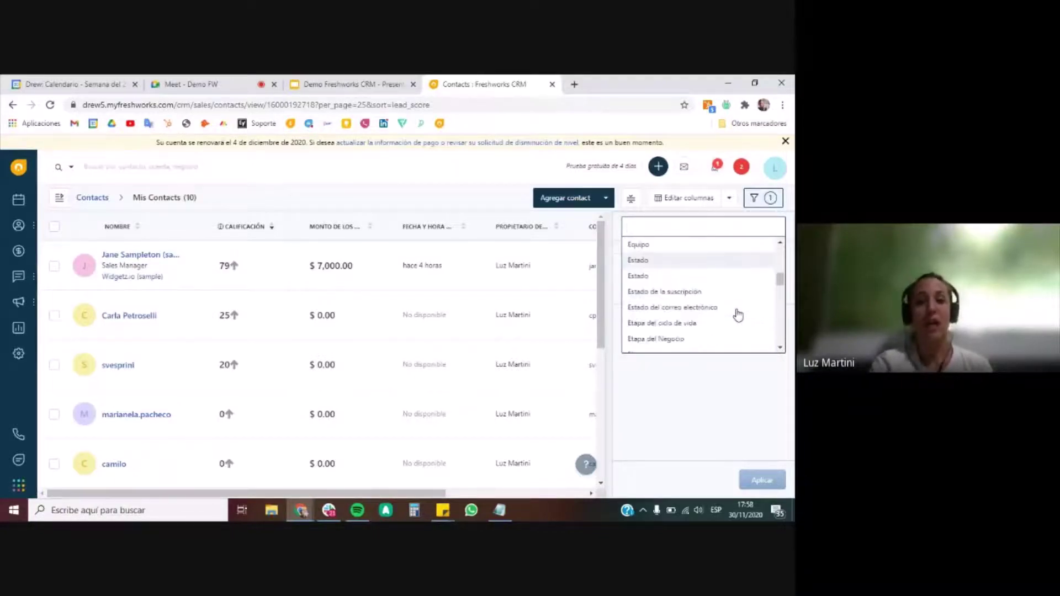
scroll(738, 316, down, 1)
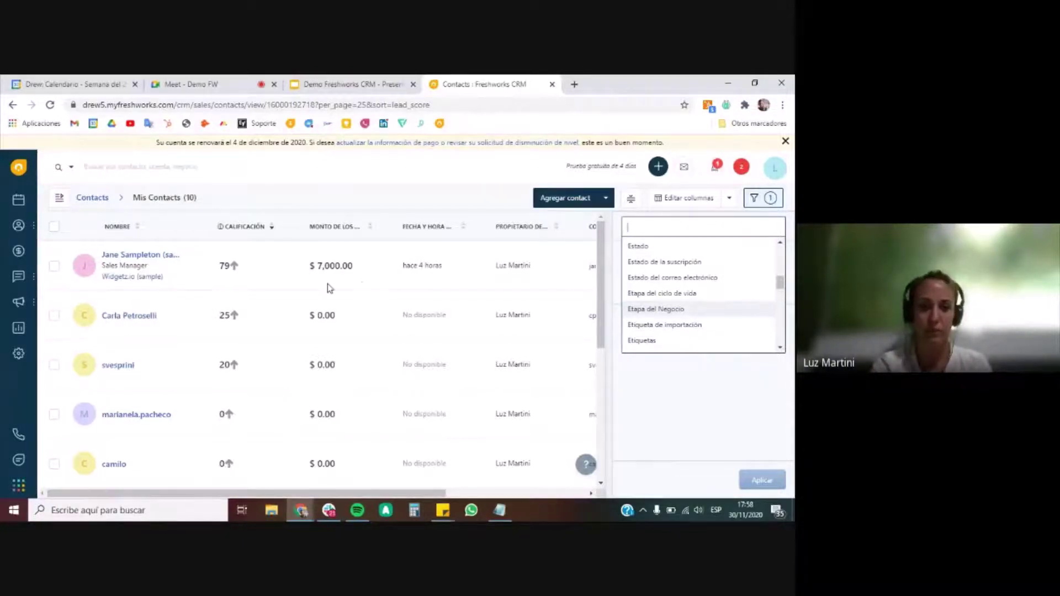
- Go to the open deals and move the Gold plan (sample) deal from November 2020 to December 2020 in the timeline
click(23, 263)
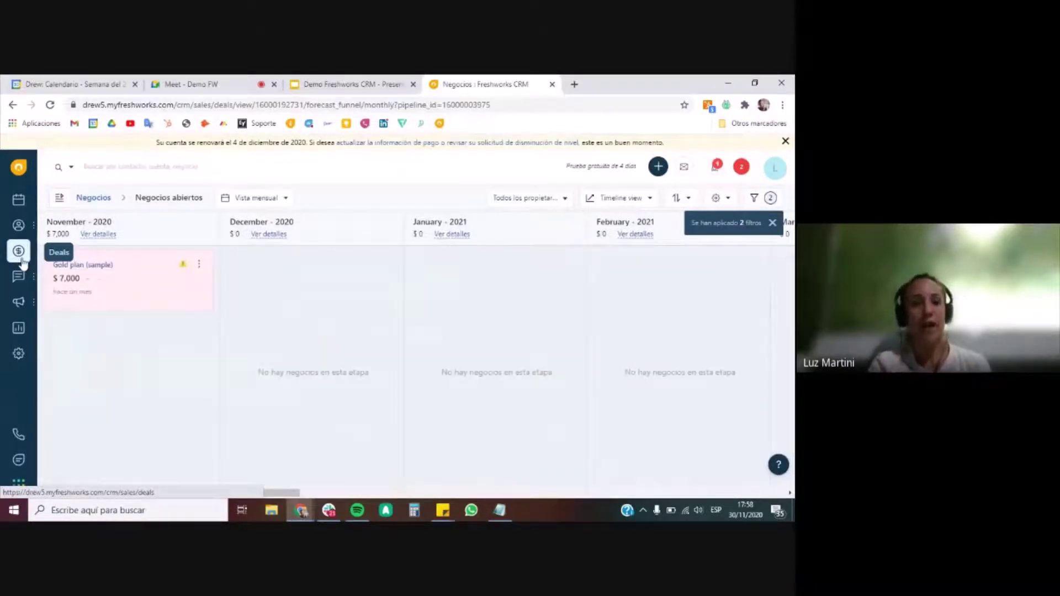
mouse_move(157, 279)
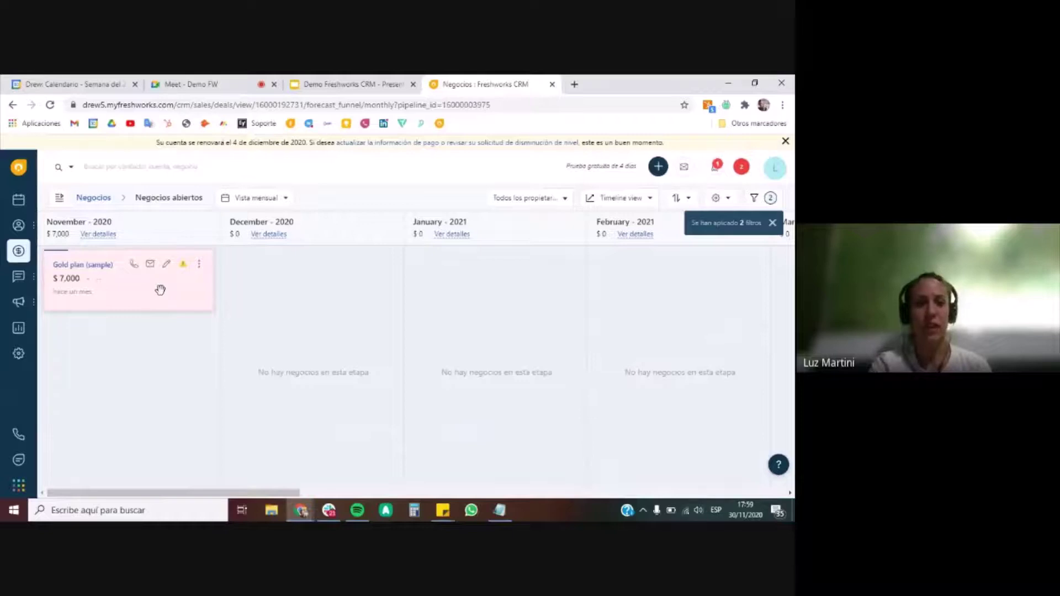
drag(160, 290, 350, 308)
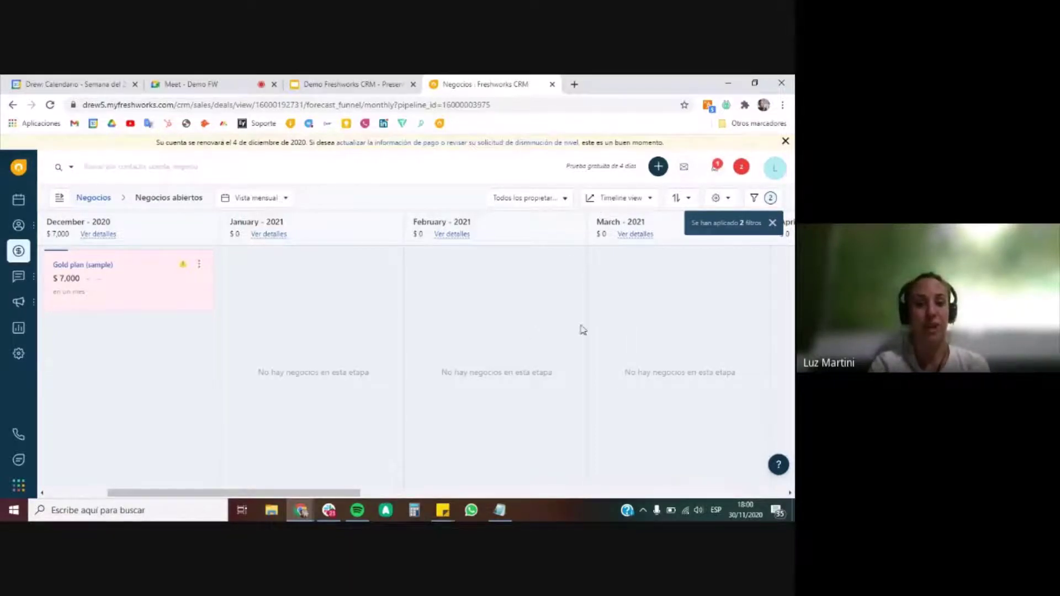
- Switch to Vista de embudo, move the Gold plan (sample) deal to the Follow-up stage, and show the deals as Lista compacta
click(629, 204)
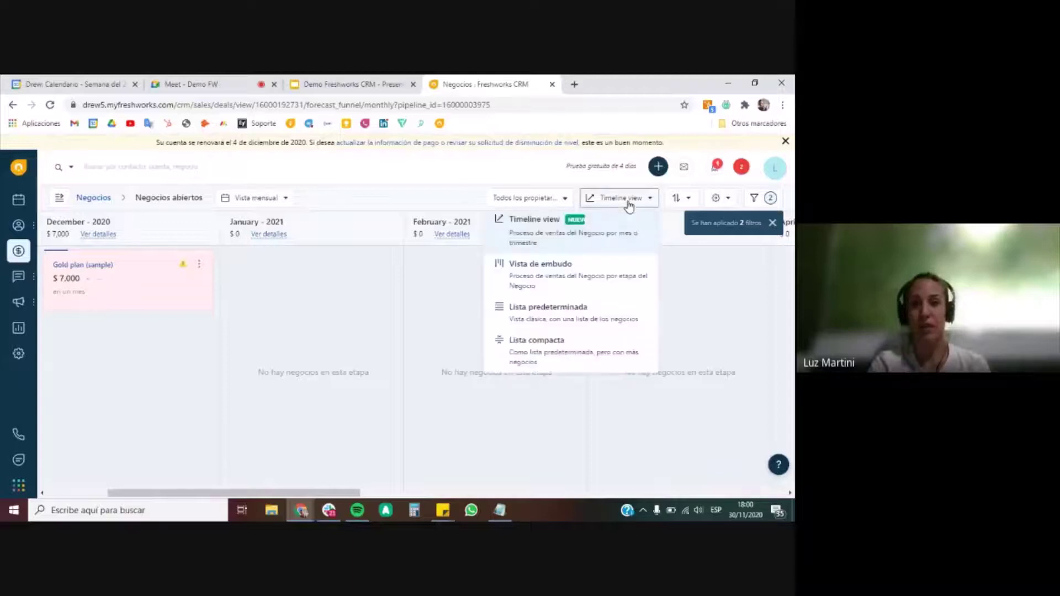
click(578, 282)
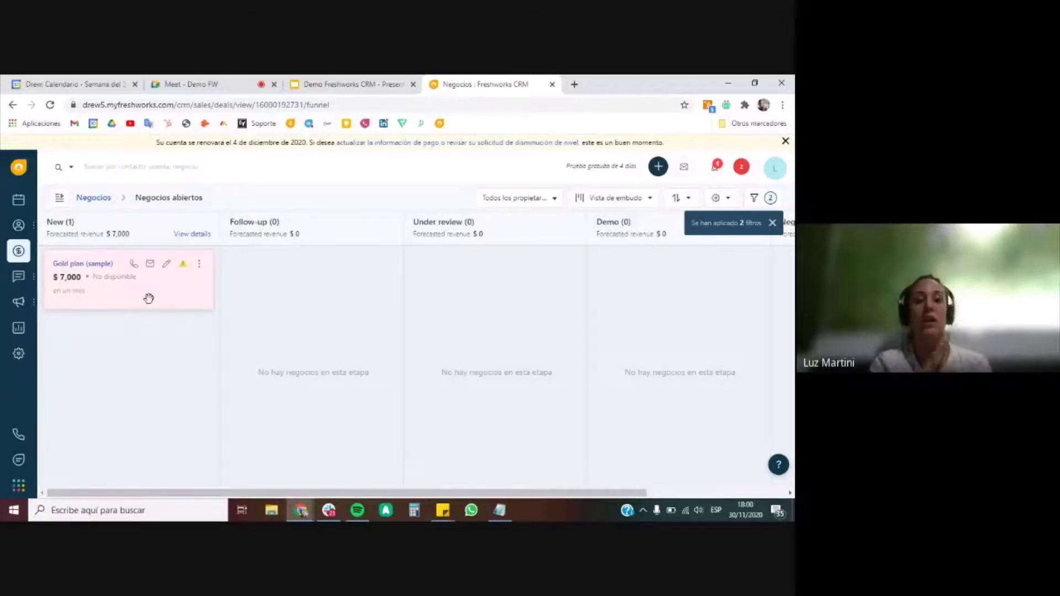
drag(154, 299, 282, 305)
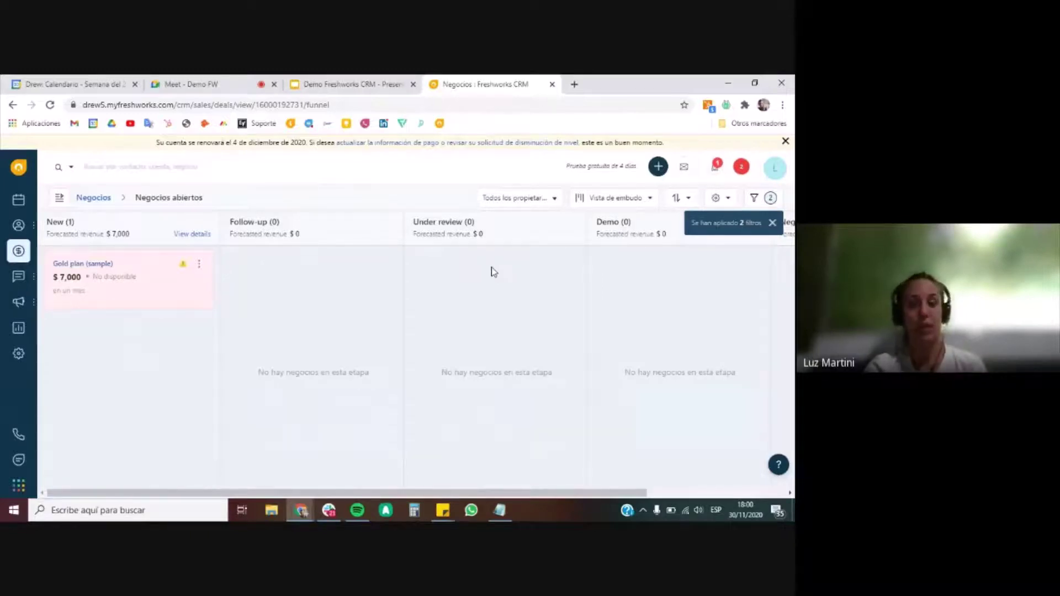
click(640, 205)
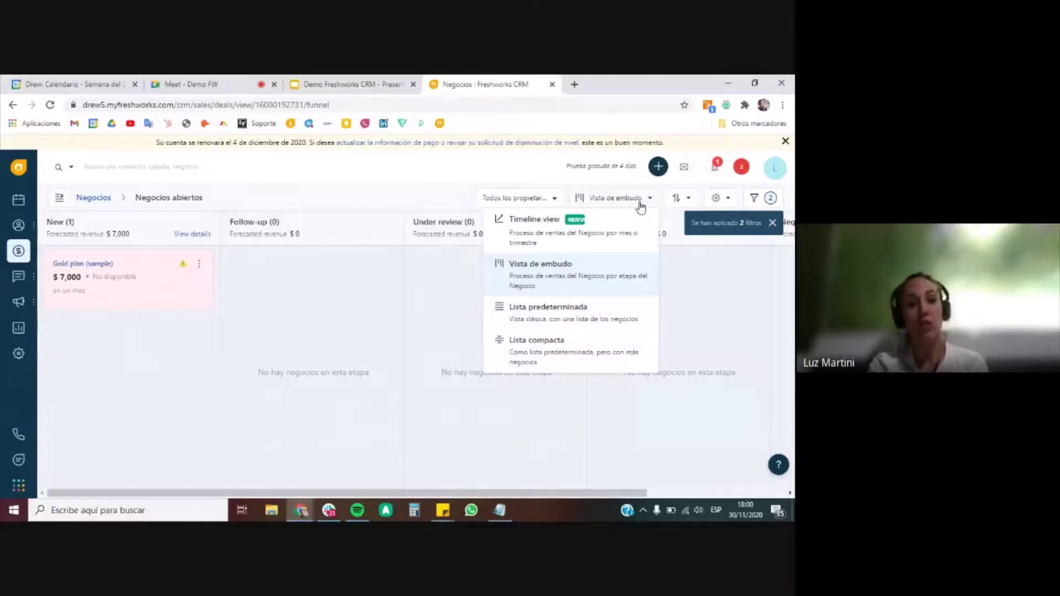
click(579, 341)
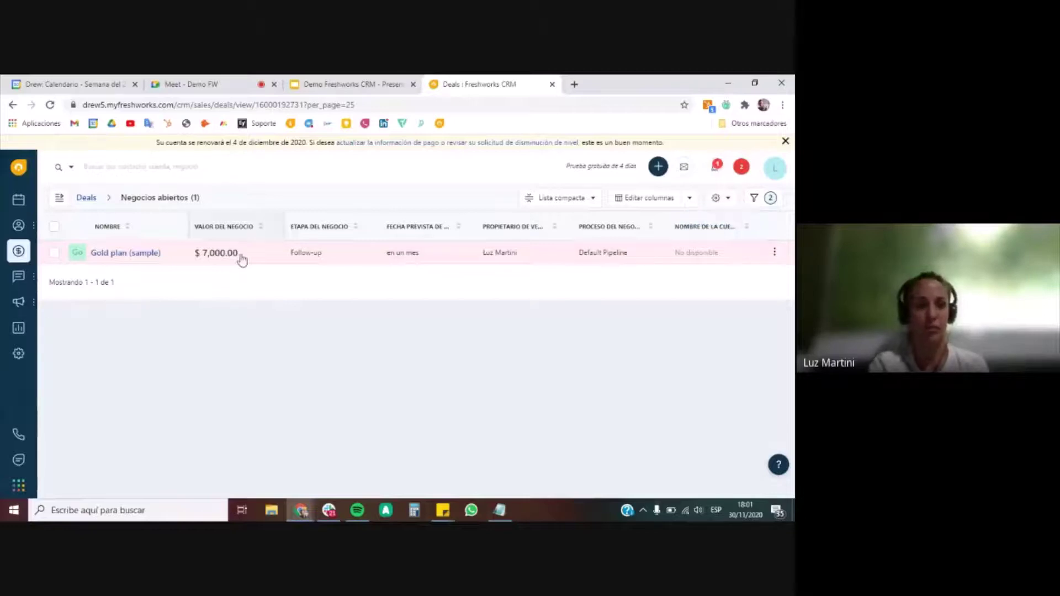
- Go to the sales email templates and open the Primer contacto template for editing
mouse_move(24, 287)
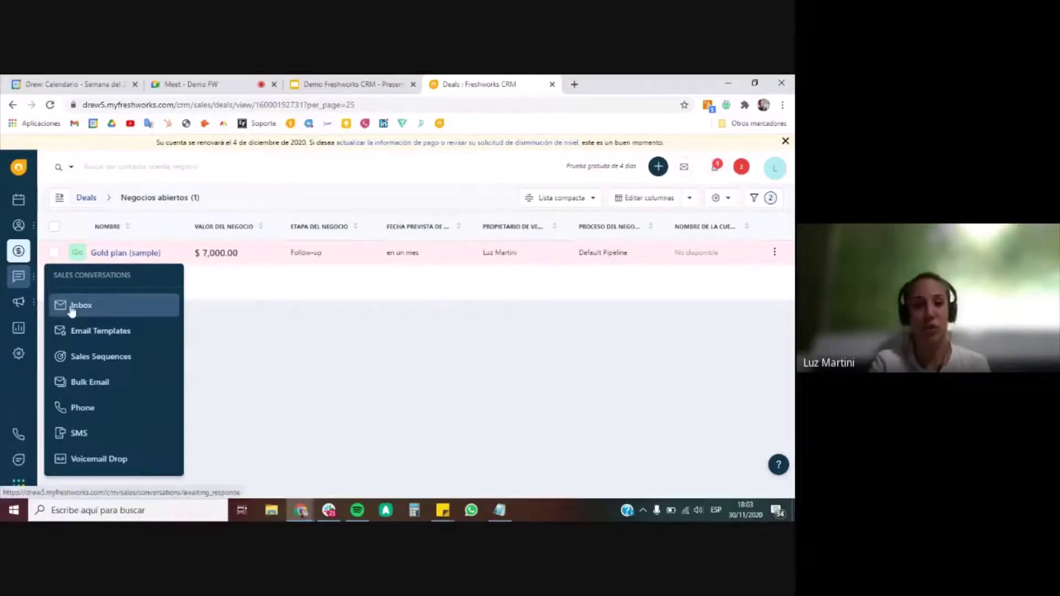
click(142, 344)
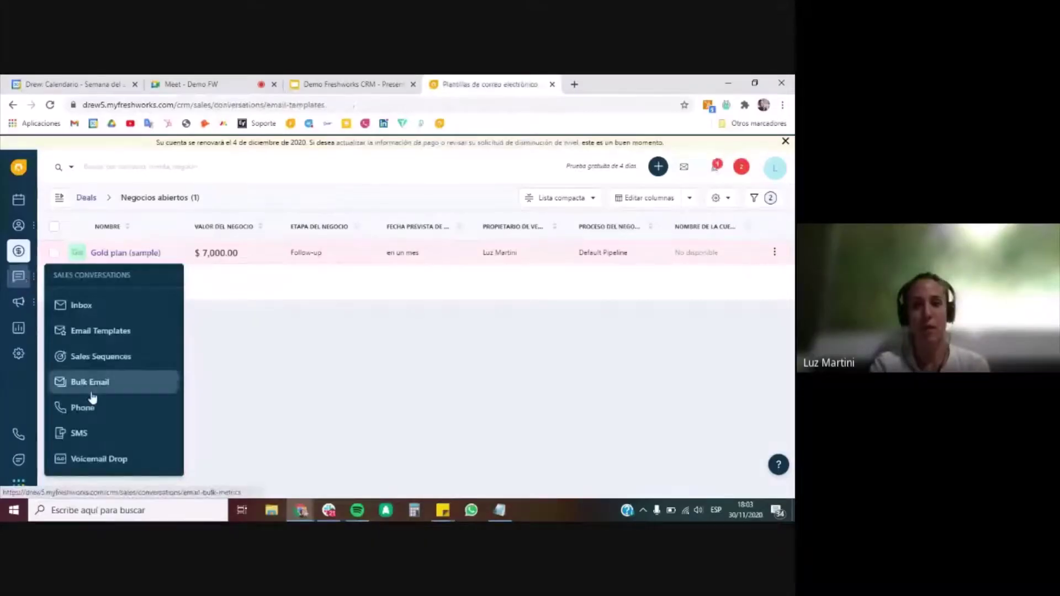
click(101, 331)
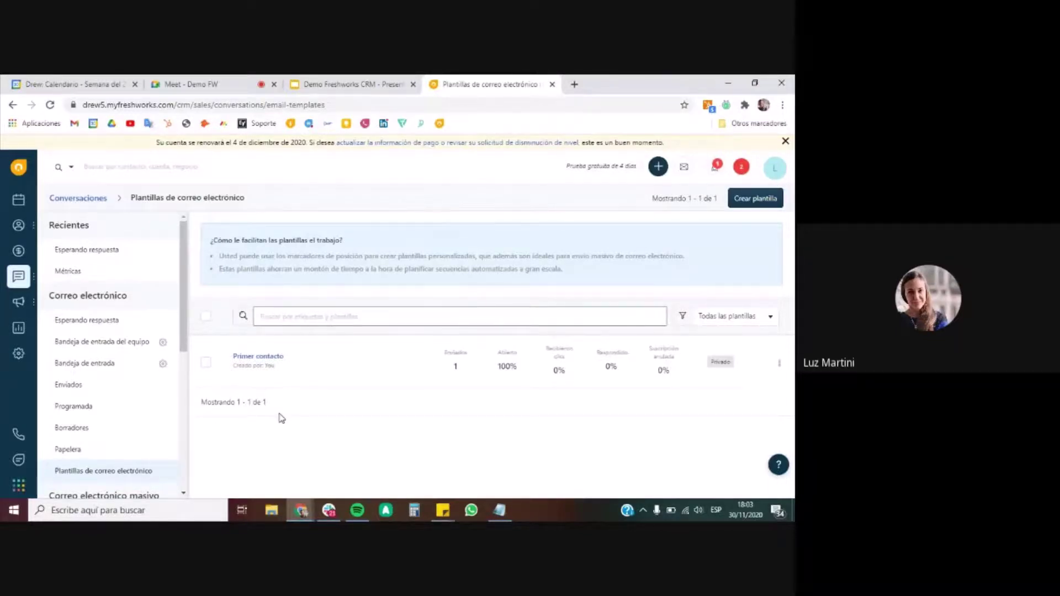
mouse_move(265, 375)
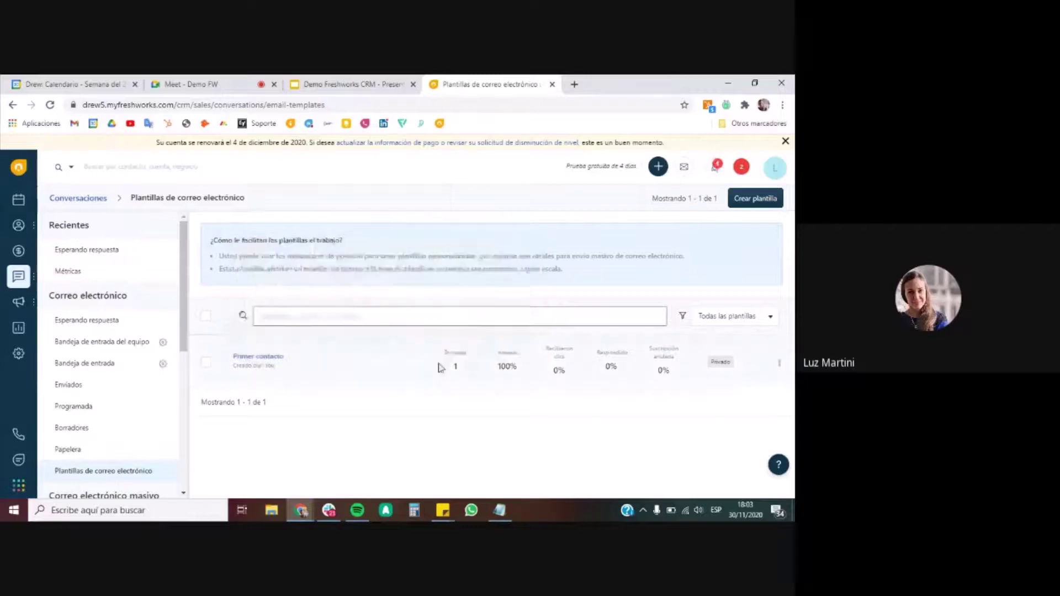
click(268, 363)
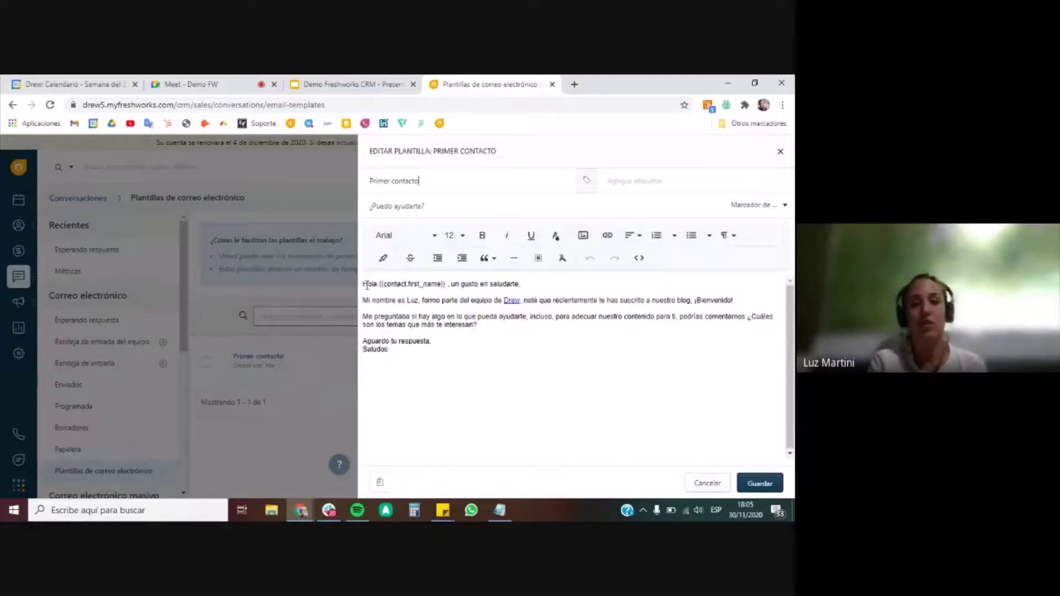
- Show the contact field placeholders available for the Primer contacto template and save the template
click(767, 207)
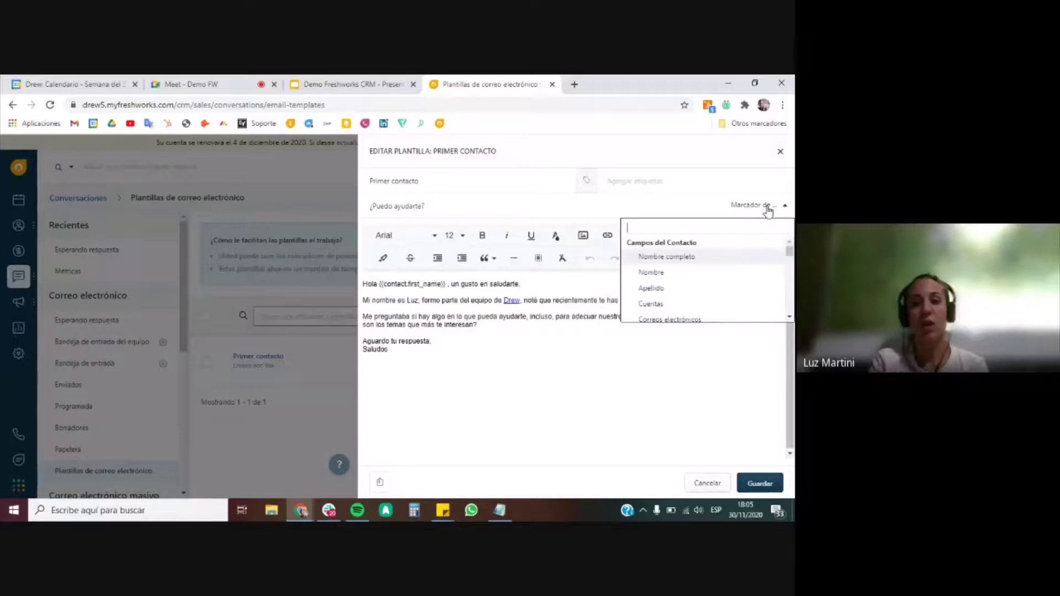
click(547, 393)
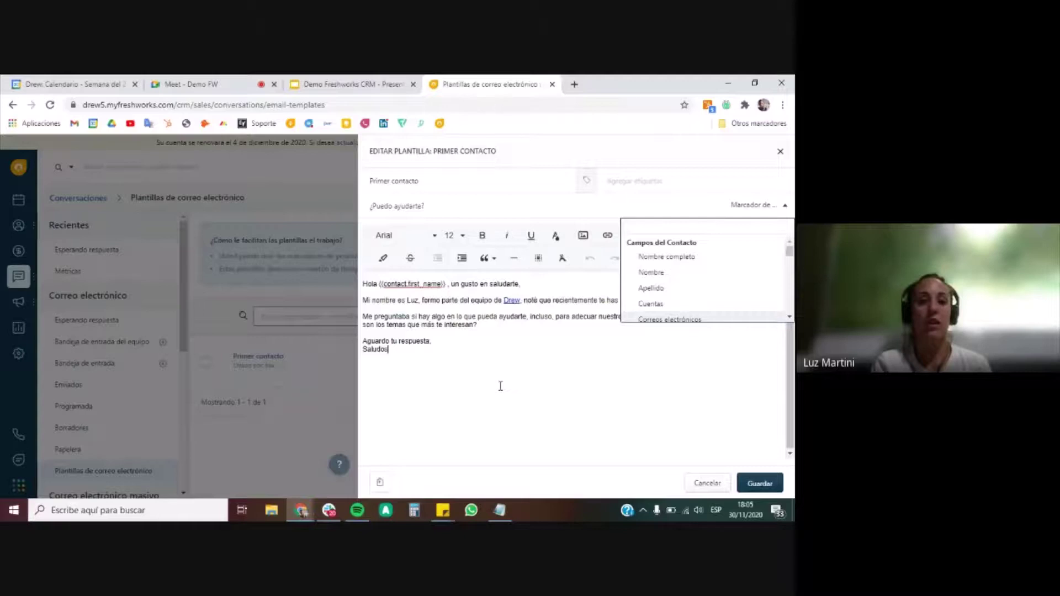
click(765, 484)
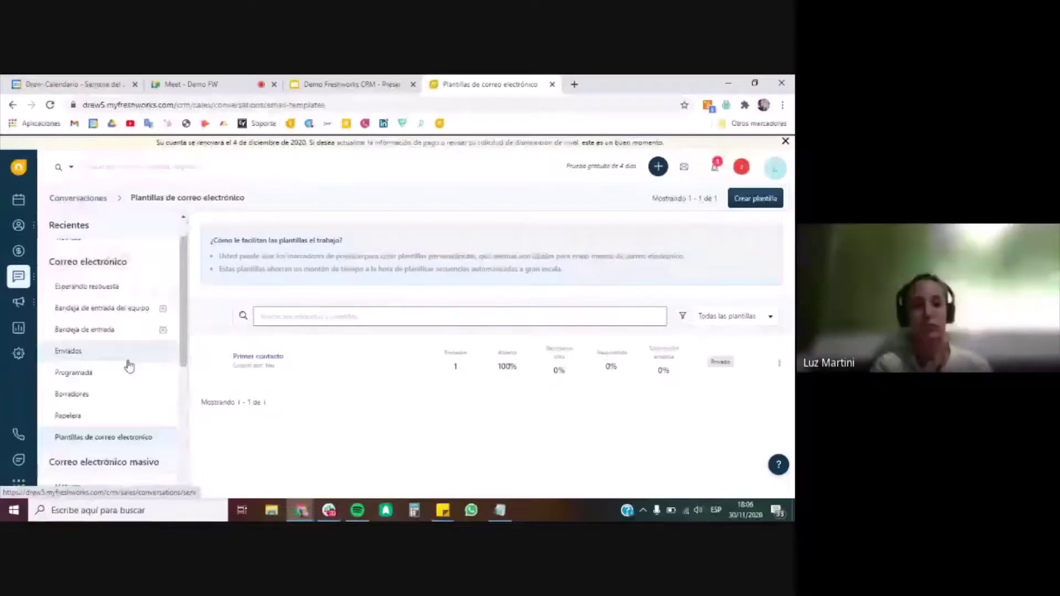
- Go to the sales sequences, open New Sequence and review its entry rules, sequence type and first step
click(128, 366)
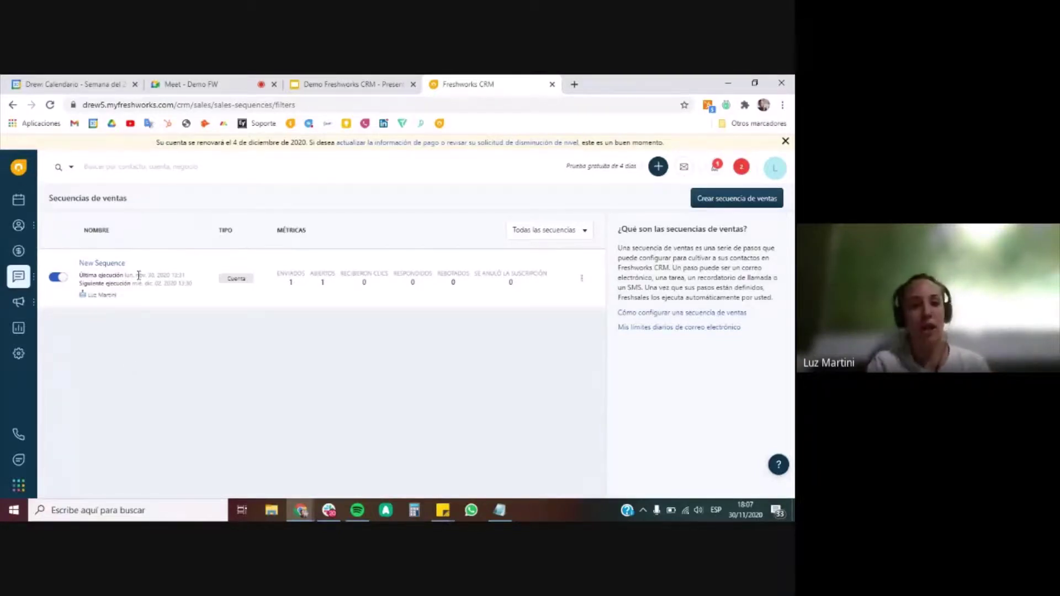
click(108, 264)
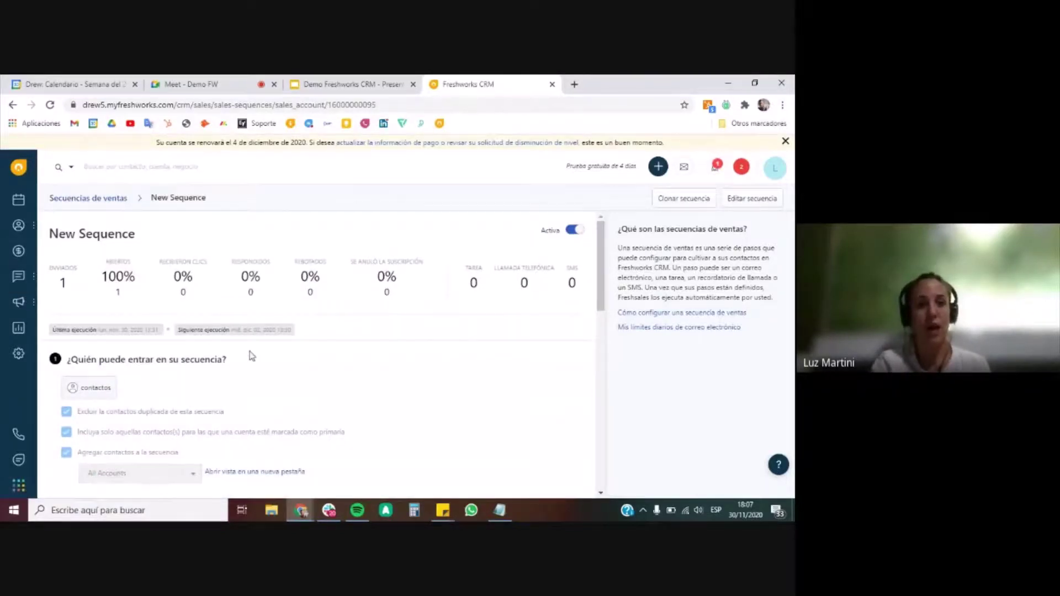
scroll(249, 355, down, 2)
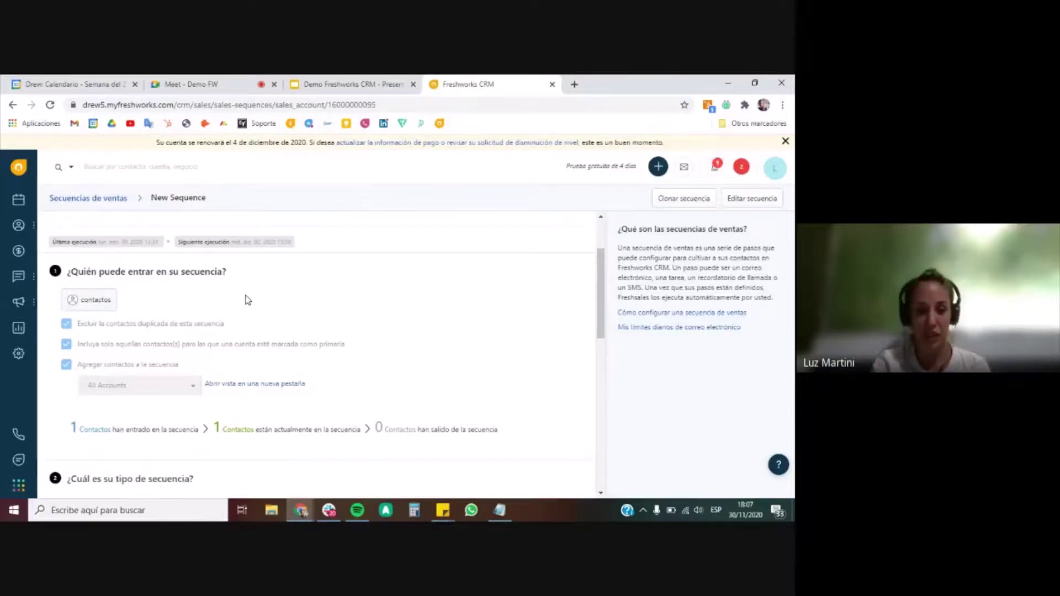
scroll(247, 299, down, 3)
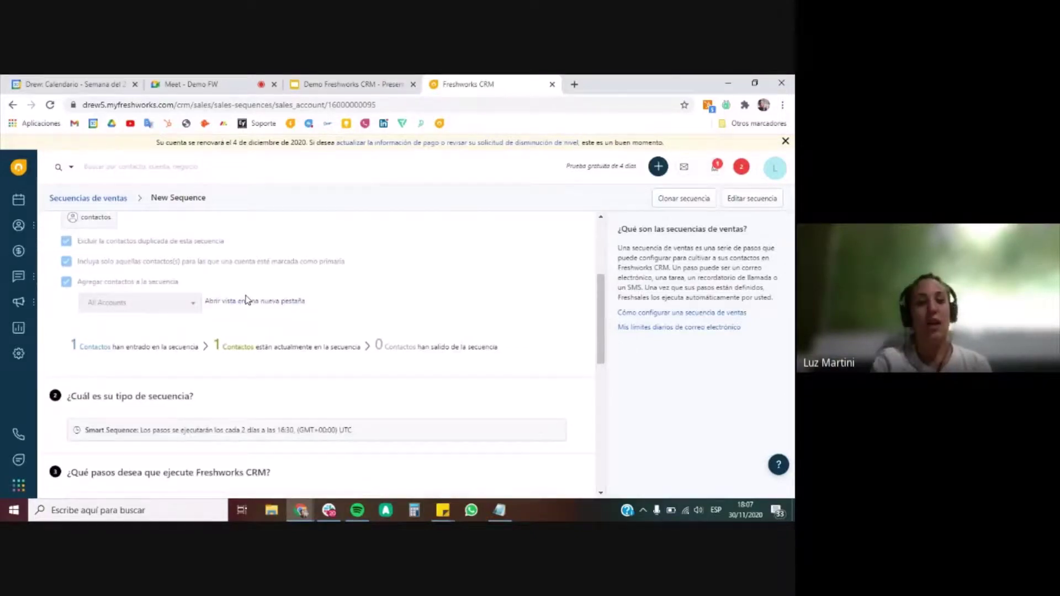
scroll(293, 332, down, 2)
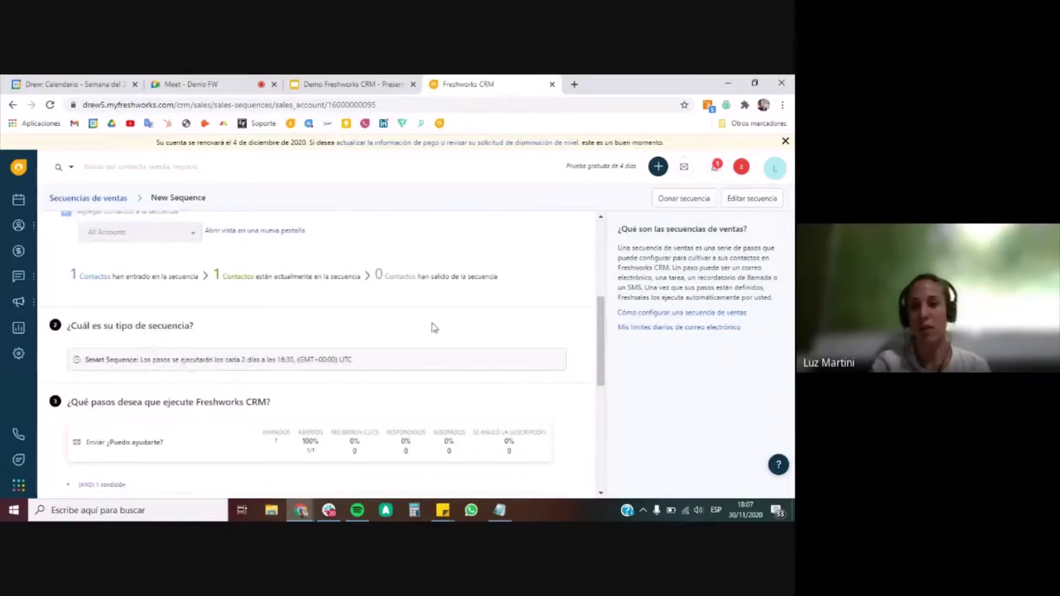
- Start editing New Sequence and show the run frequencies for Secuencia inteligente, keeping cada 2 días
click(748, 205)
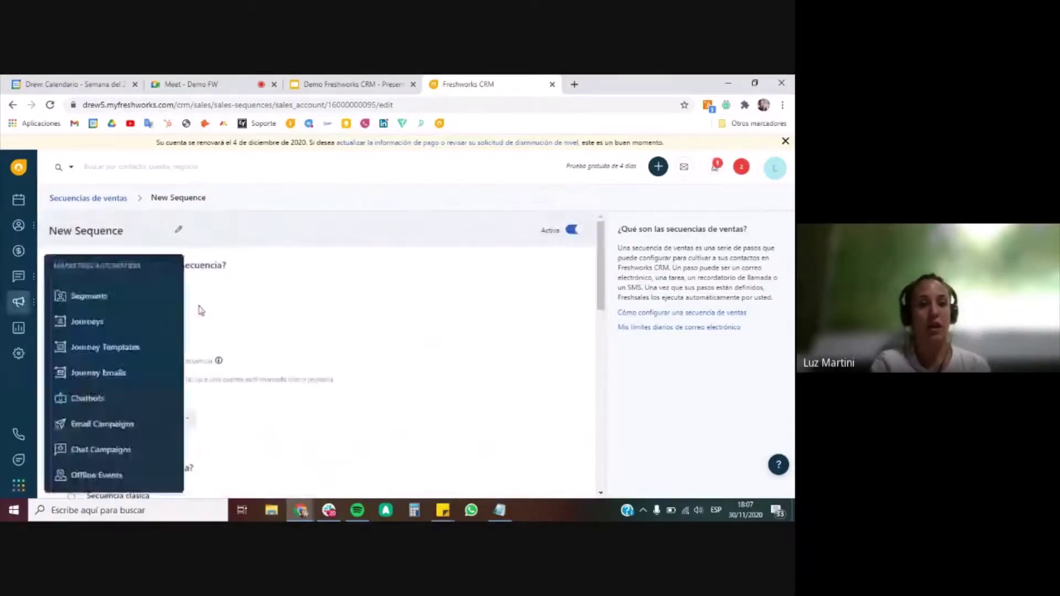
scroll(311, 360, down, 2)
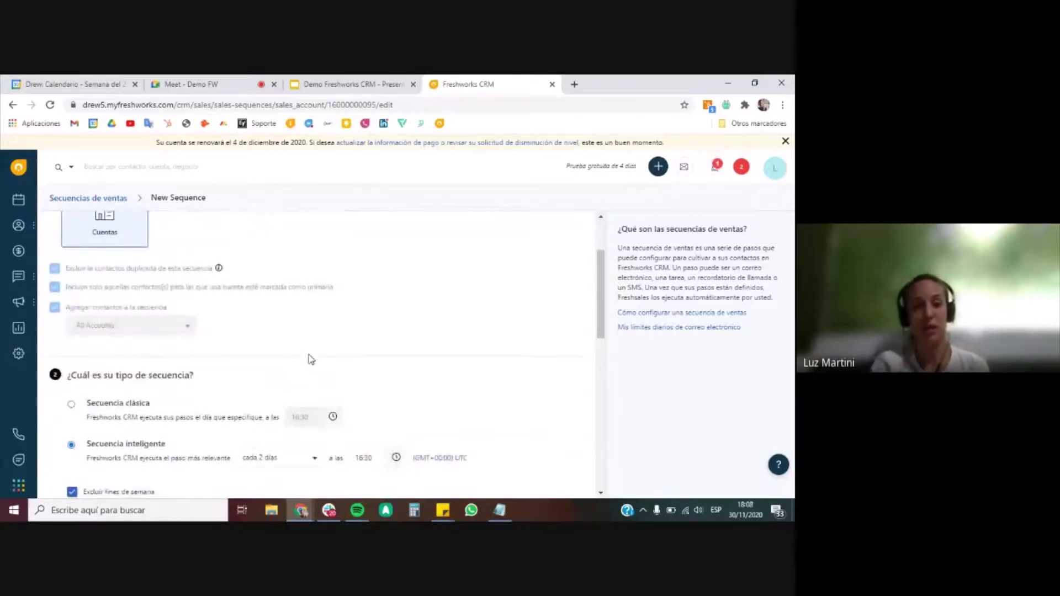
scroll(311, 360, down, 2)
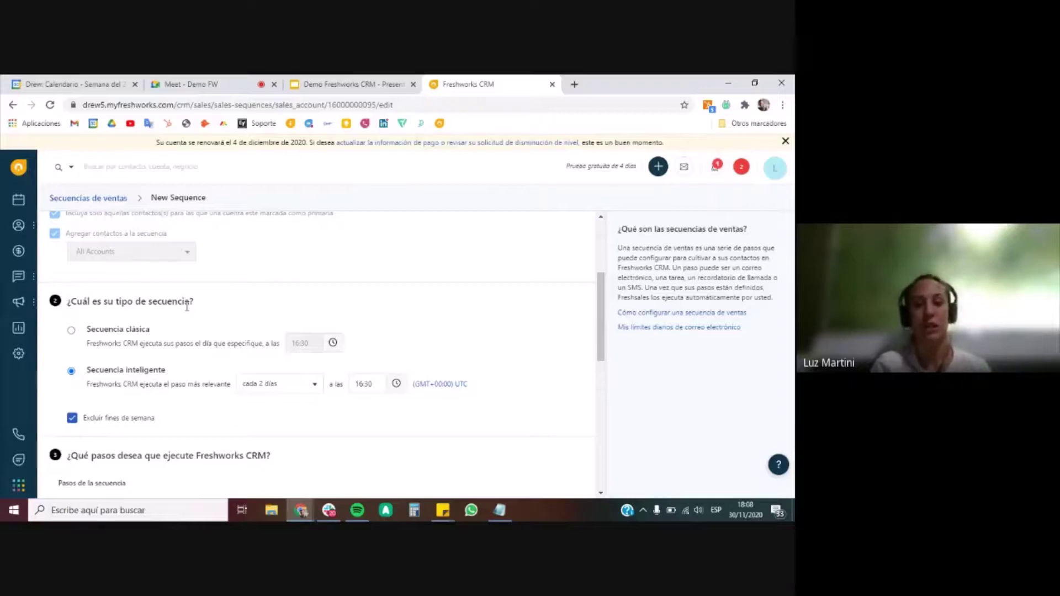
click(302, 396)
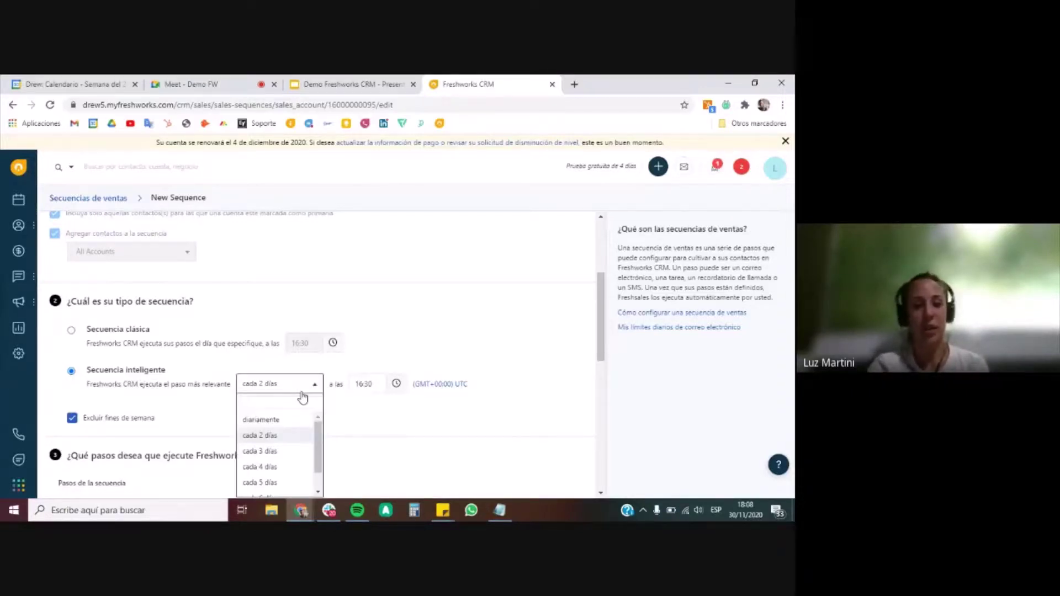
scroll(306, 428, down, 1)
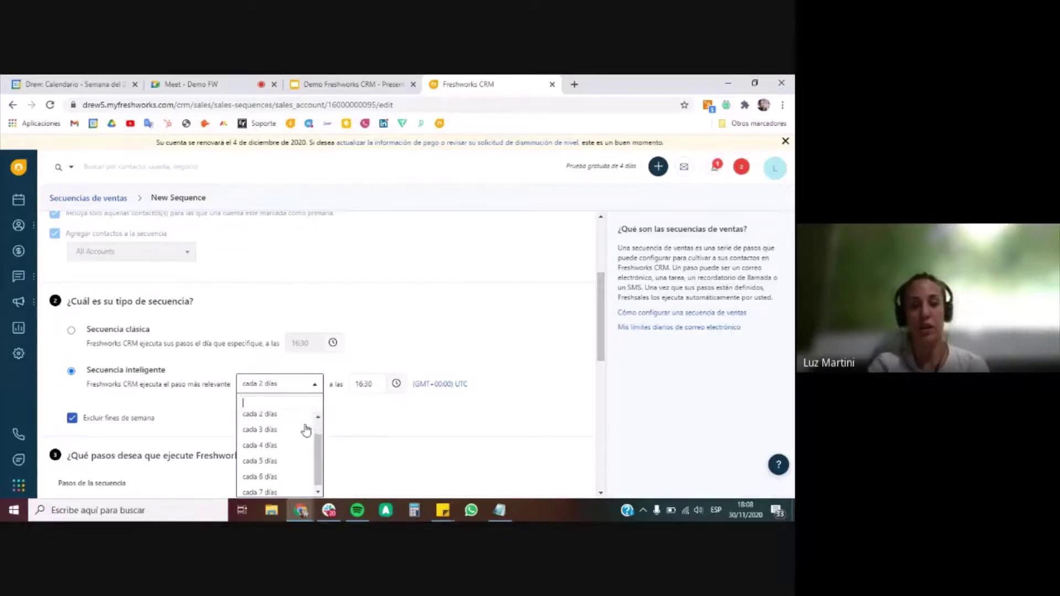
click(461, 330)
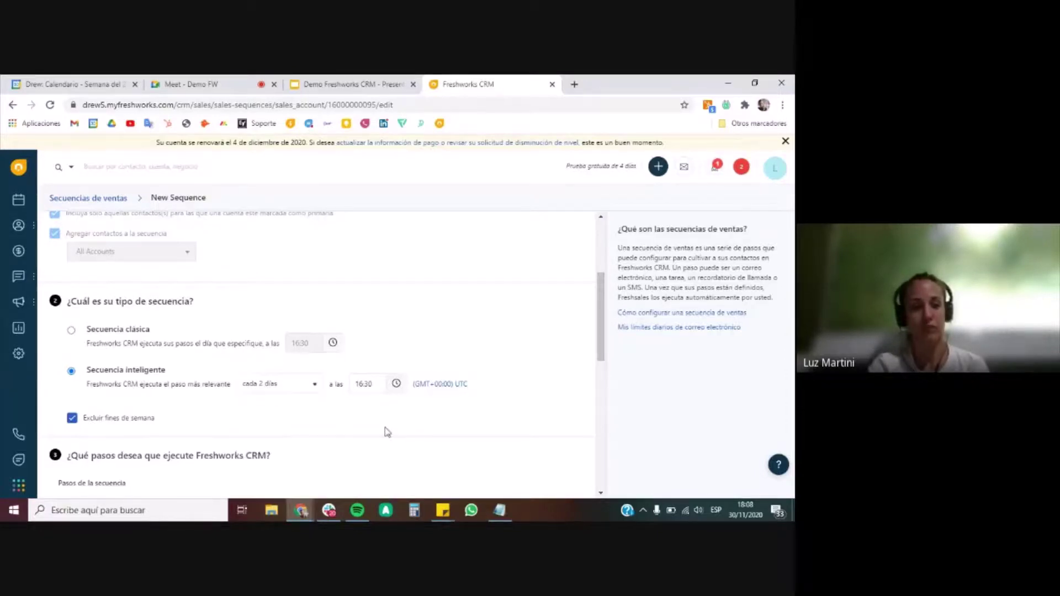
- Review the sequence's email and task steps, the step types that can be added, and the rules for how contacts leave
scroll(387, 432, down, 1)
scroll(386, 432, down, 3)
scroll(386, 430, up, 1)
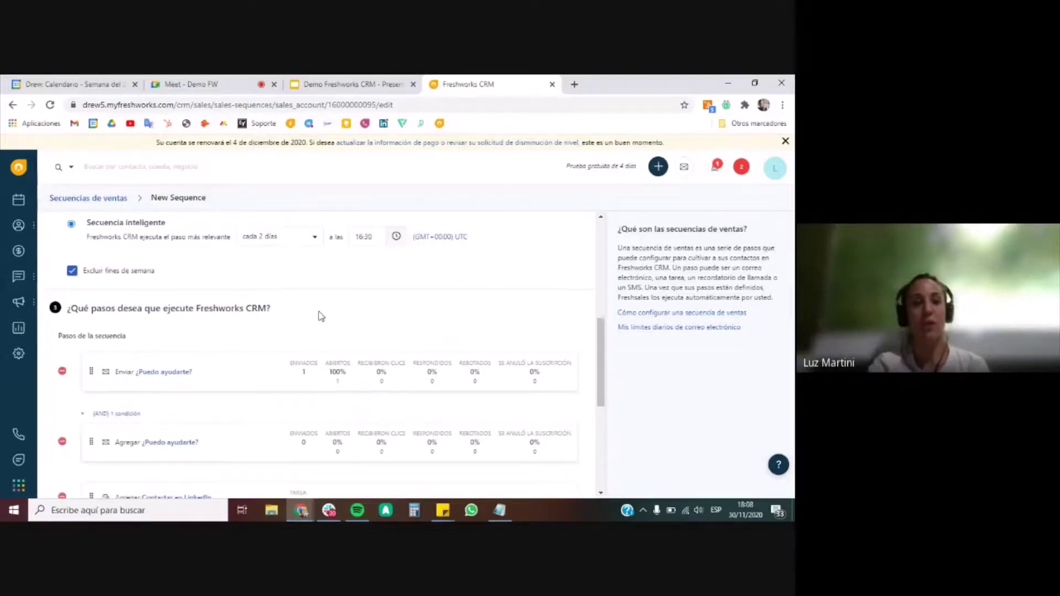
scroll(321, 314, down, 1)
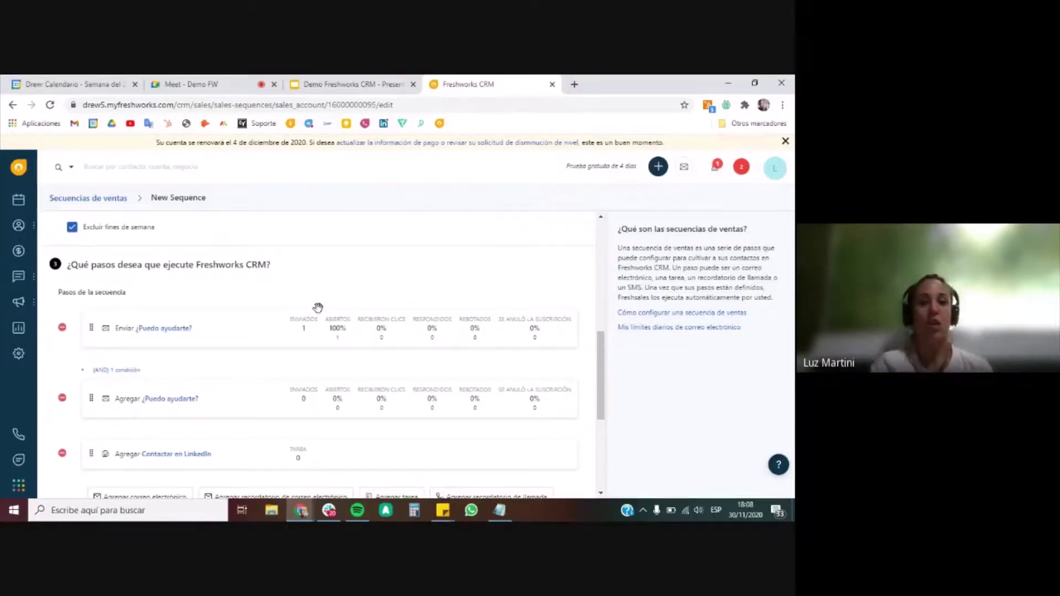
scroll(243, 360, down, 1)
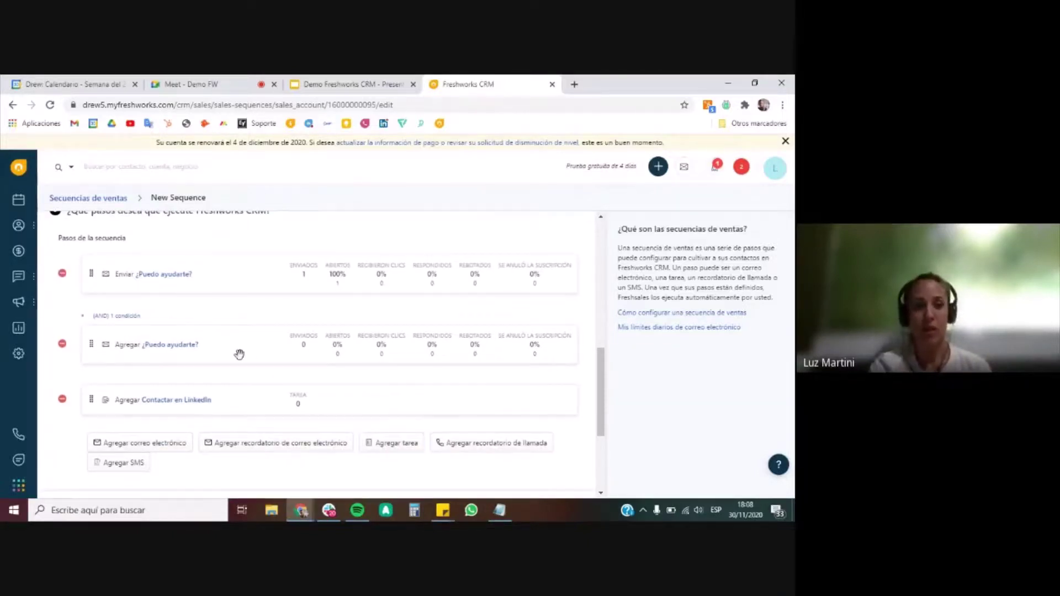
scroll(239, 354, up, 3)
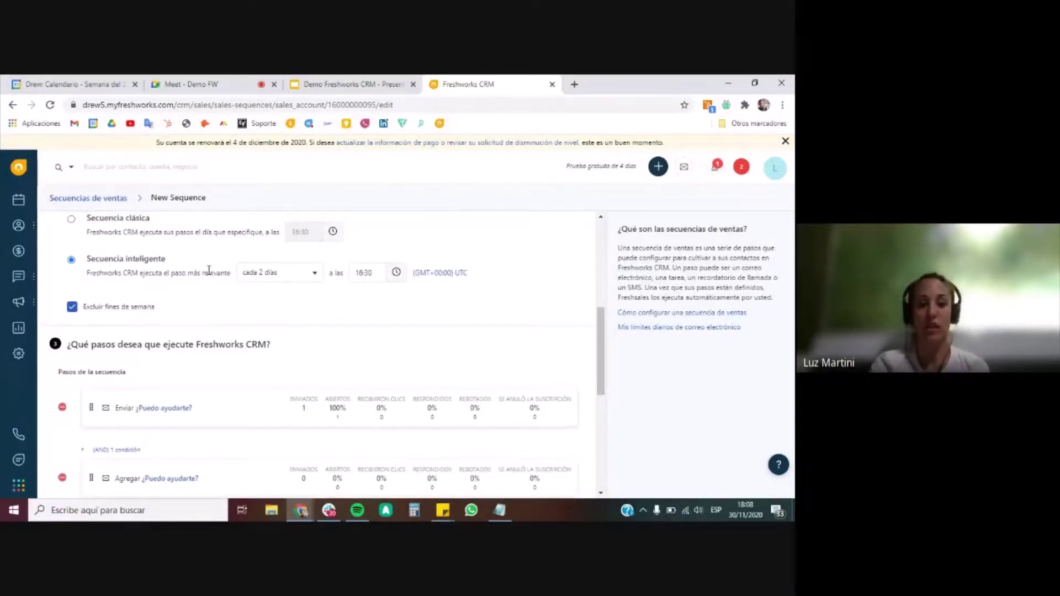
scroll(208, 270, down, 1)
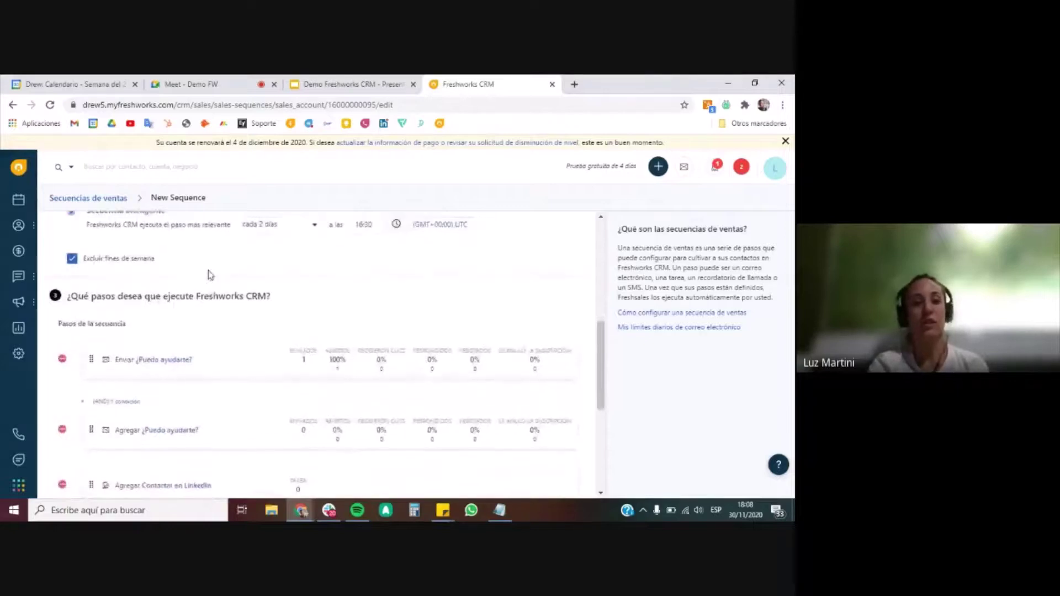
scroll(202, 354, down, 1)
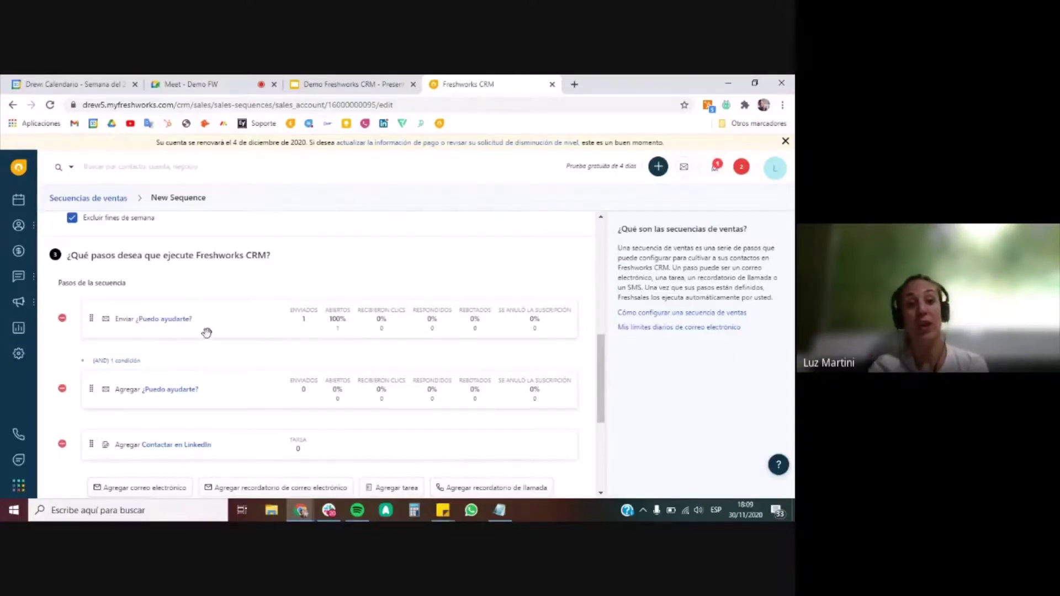
scroll(207, 332, down, 2)
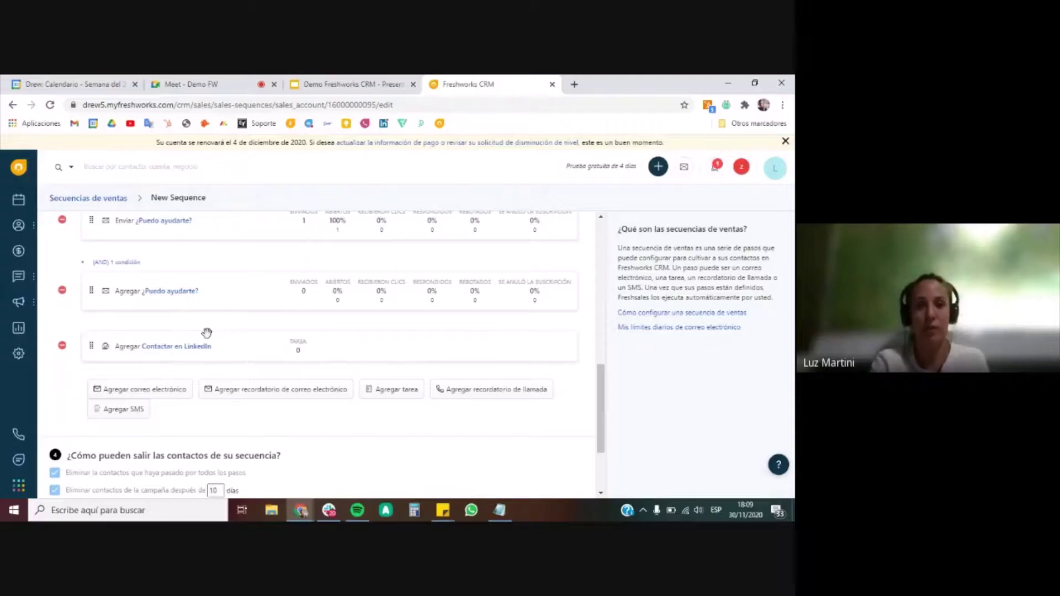
scroll(207, 332, down, 2)
scroll(208, 334, down, 1)
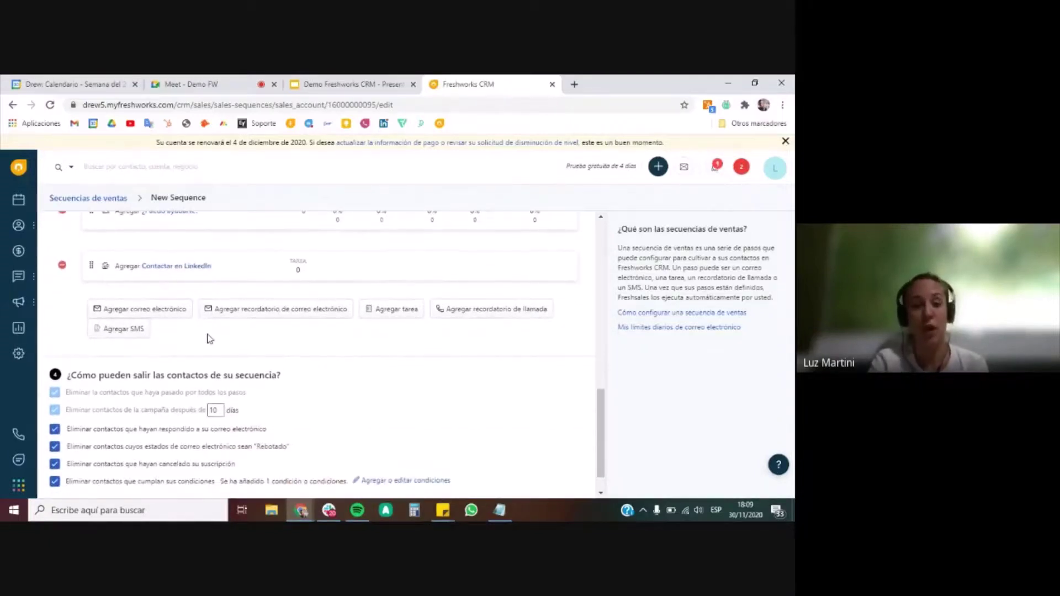
- Recheck New Sequence's type, steps and contact exit conditions, and save the sequence without starting it
scroll(210, 339, down, 2)
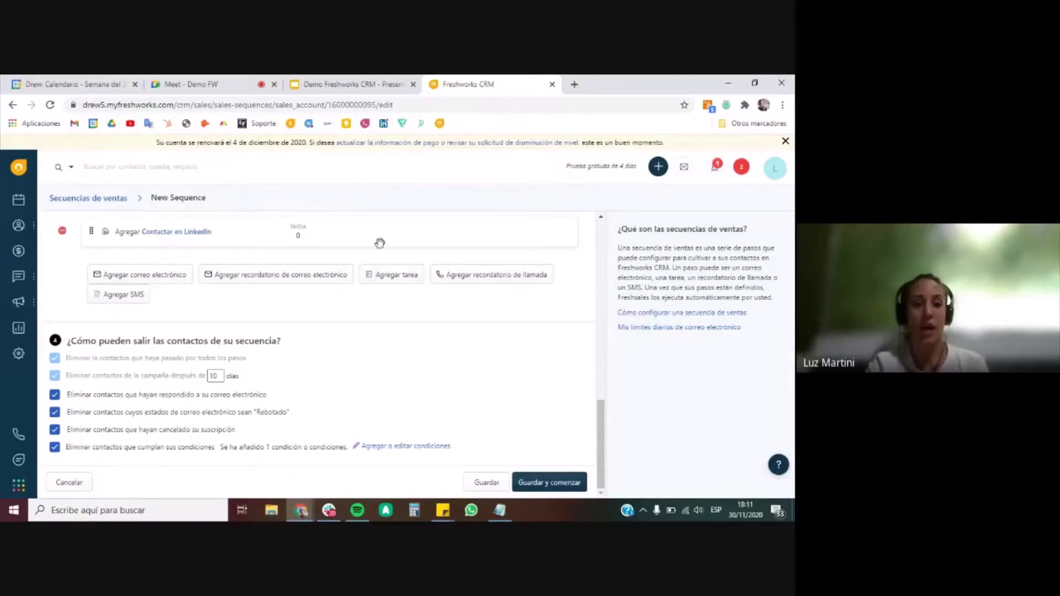
scroll(380, 243, up, 10)
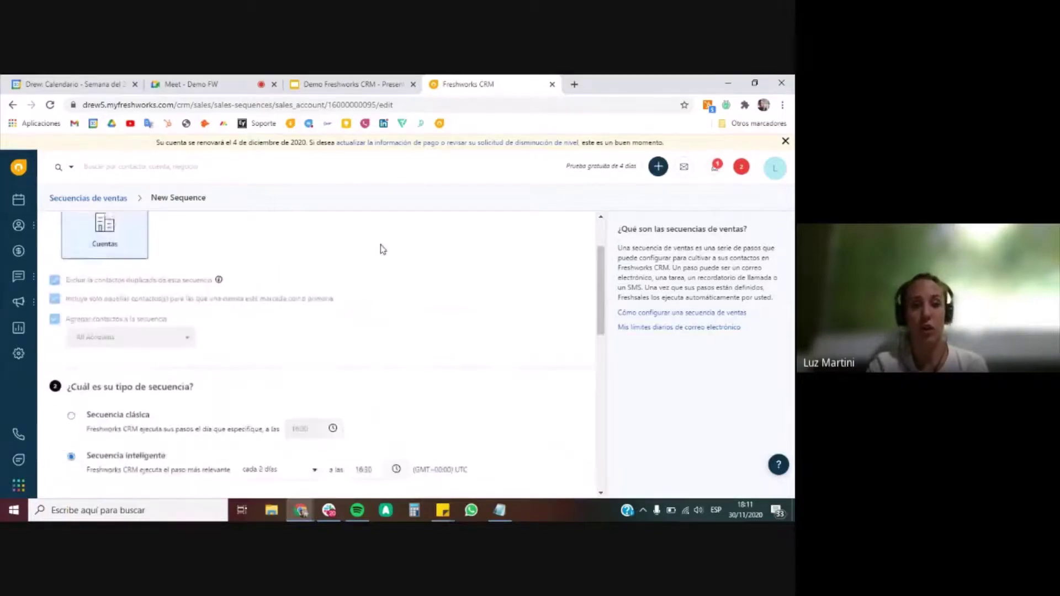
scroll(380, 249, down, 5)
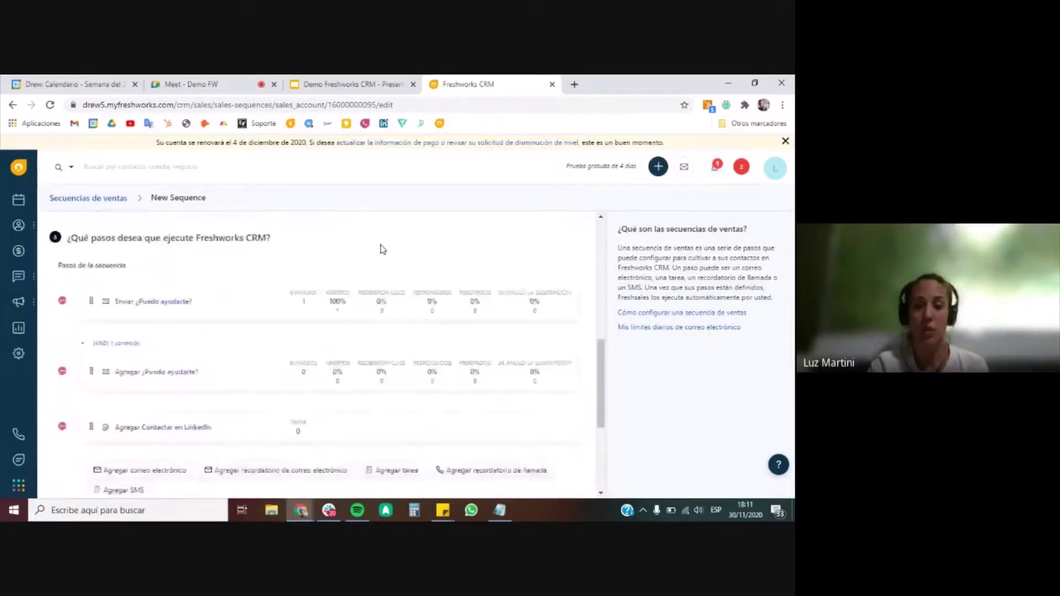
scroll(383, 249, down, 4)
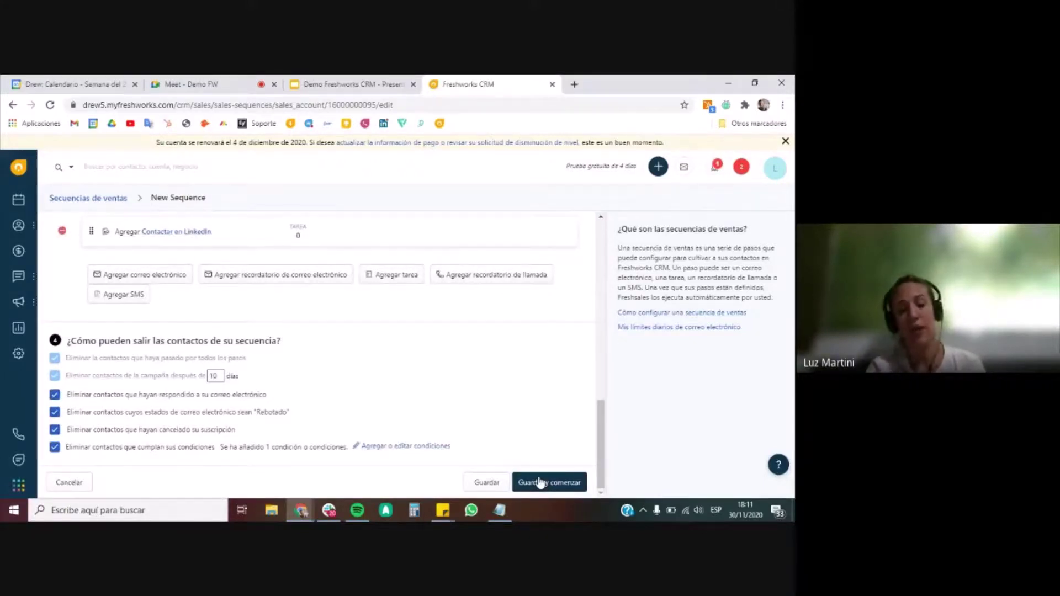
click(481, 486)
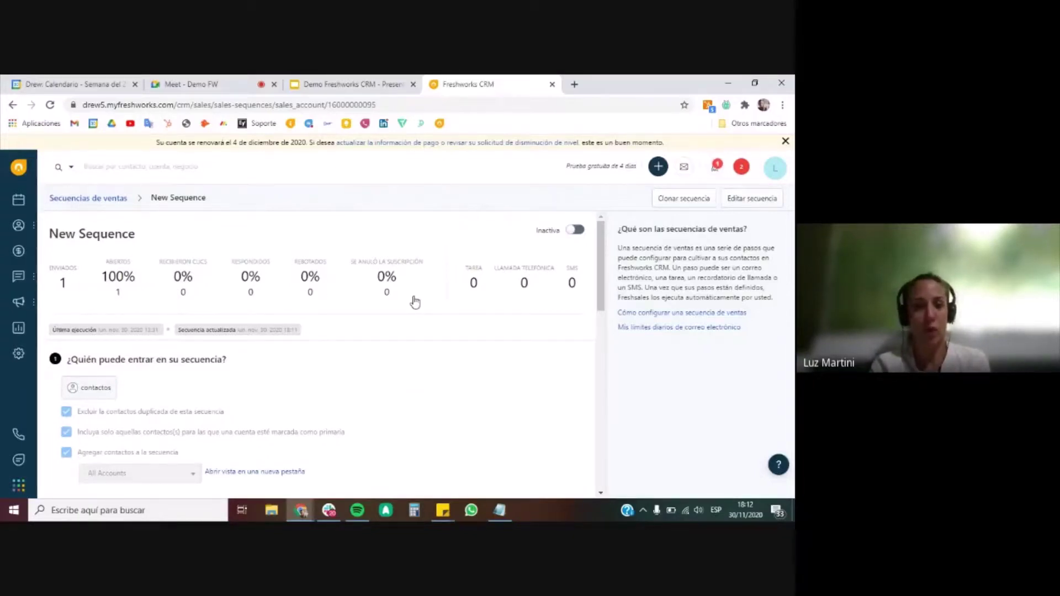
- Review the email and task statistics and the contact entry rules of the saved New Sequence
scroll(415, 301, down, 1)
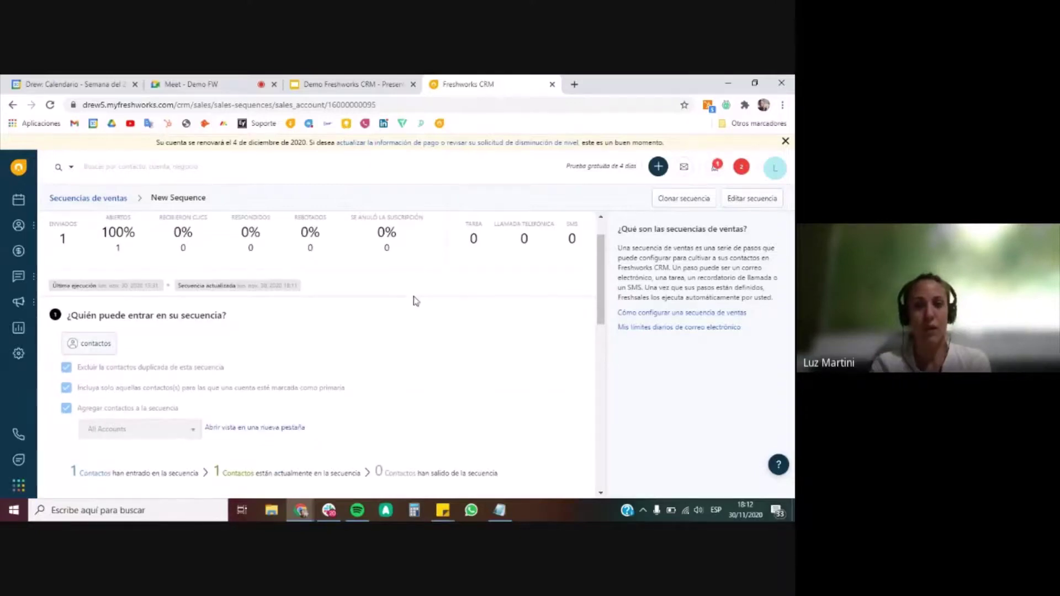
scroll(415, 301, down, 2)
scroll(416, 301, up, 3)
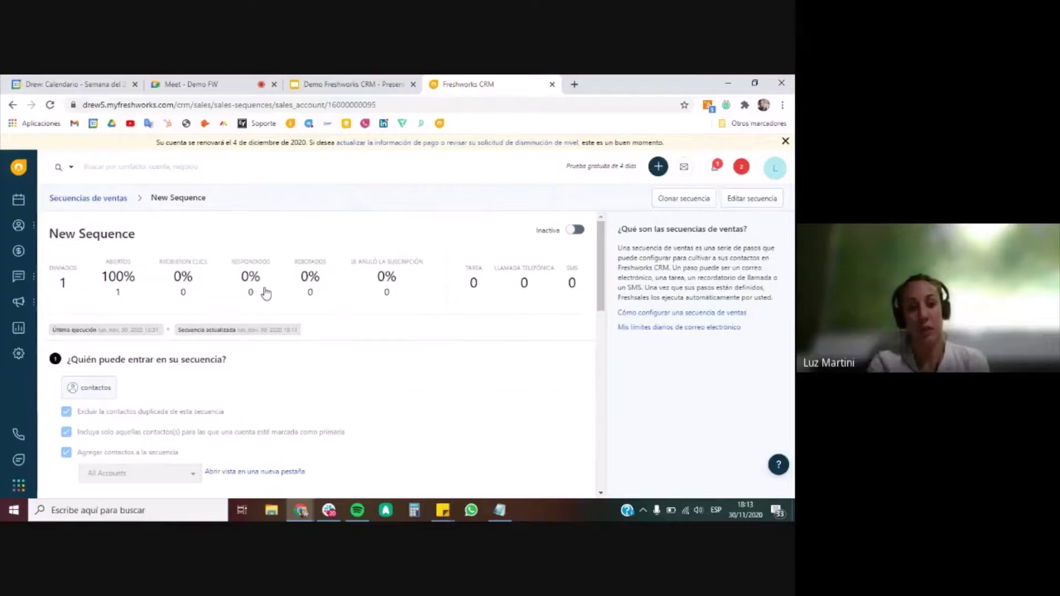
- Go to the marketing automation journeys and open the draft journey Prueba 2
mouse_move(34, 300)
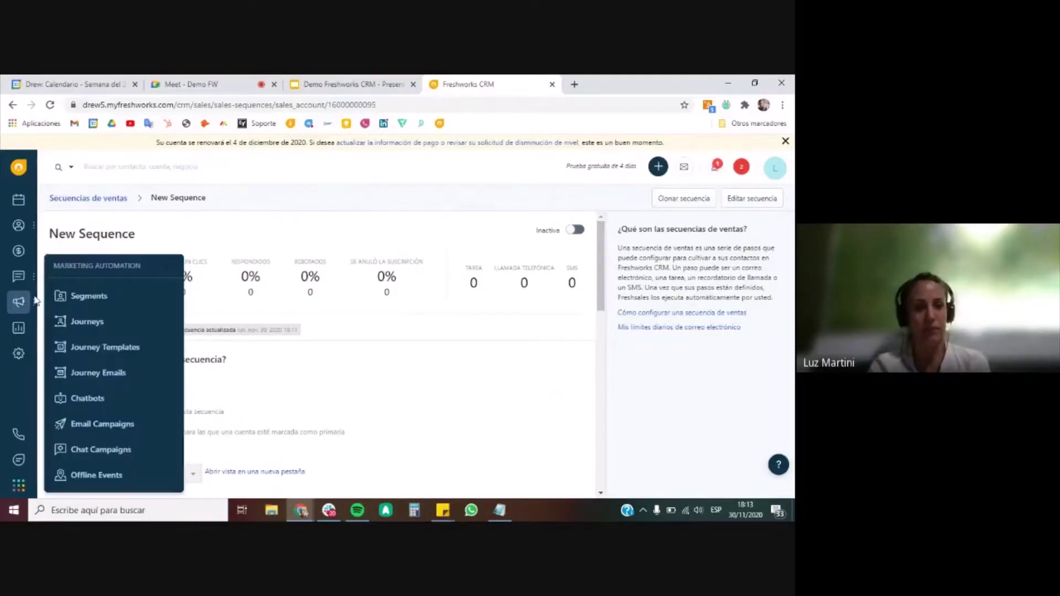
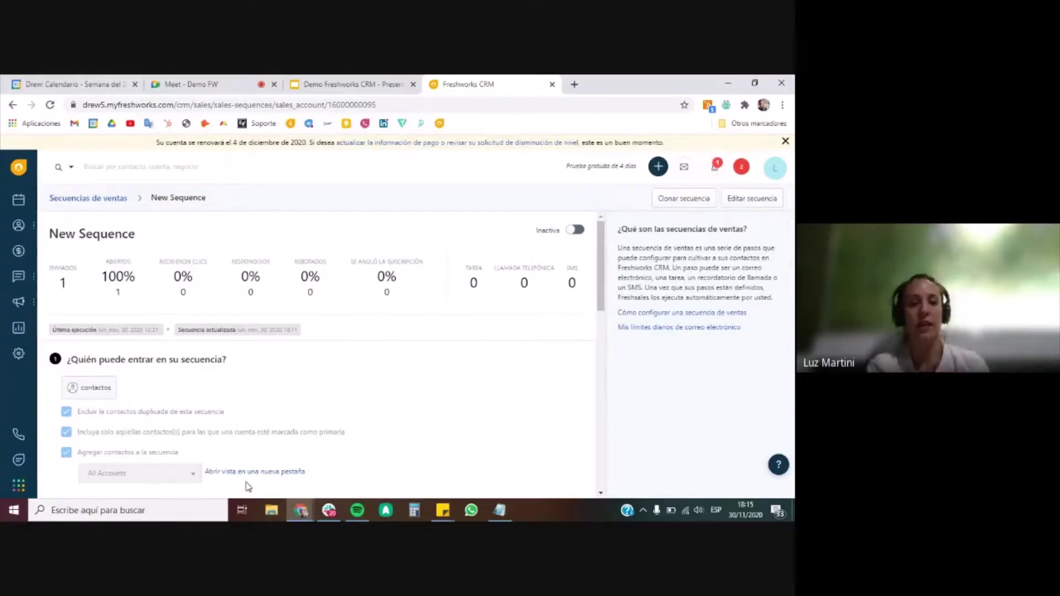
mouse_move(26, 309)
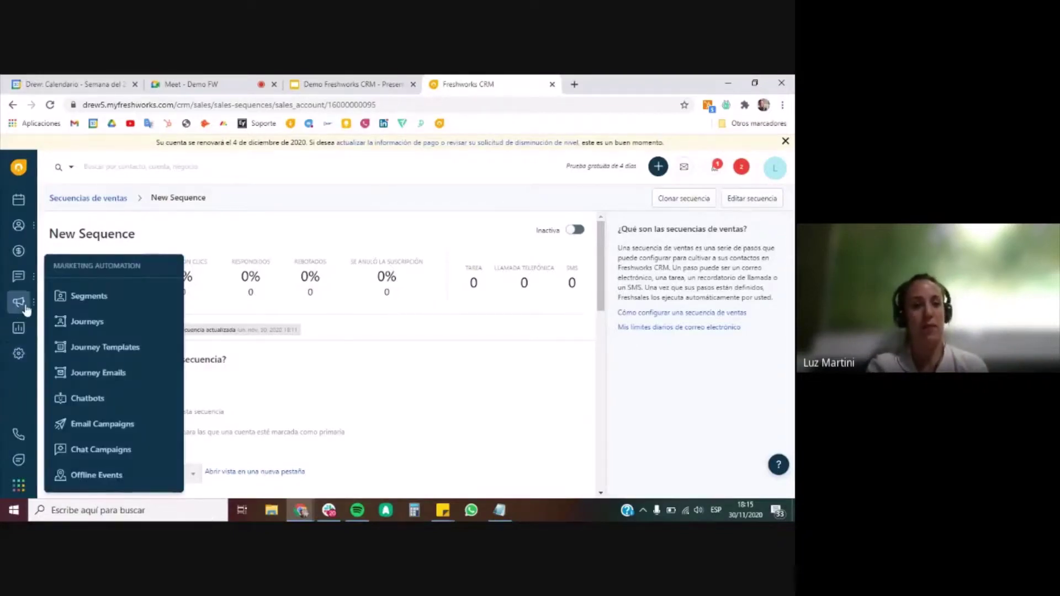
click(113, 335)
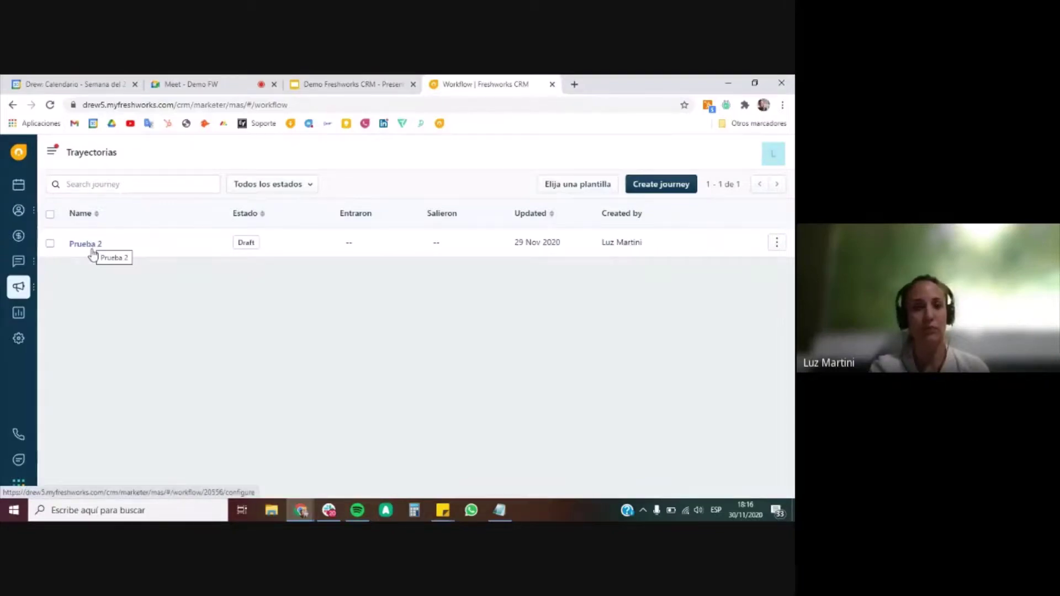
click(91, 247)
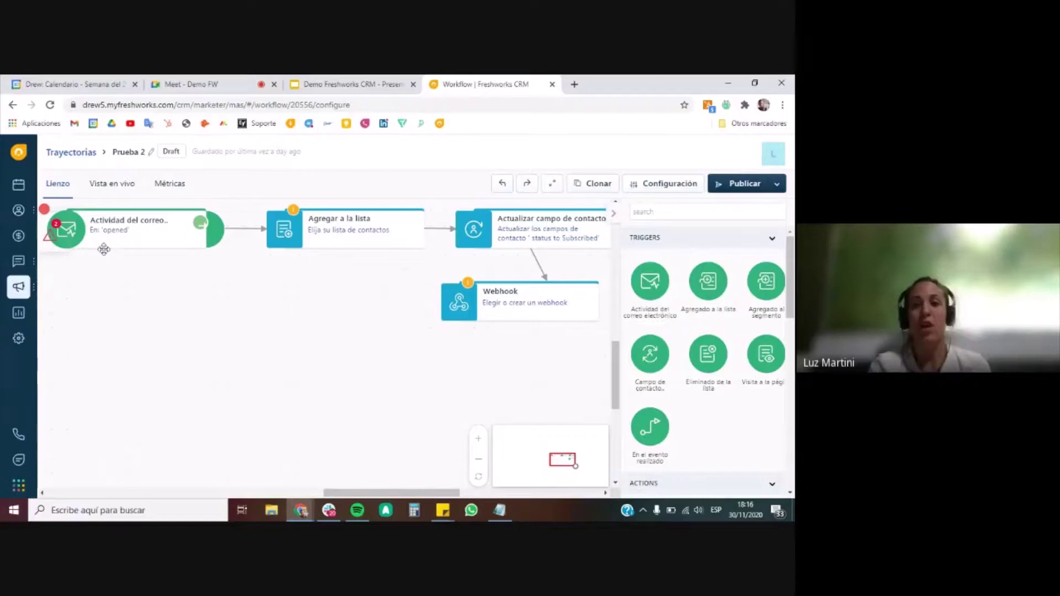
- Examine the triggers, actions, conditions and controls that can be added to the Prueba 2 journey
scroll(656, 388, down, 1)
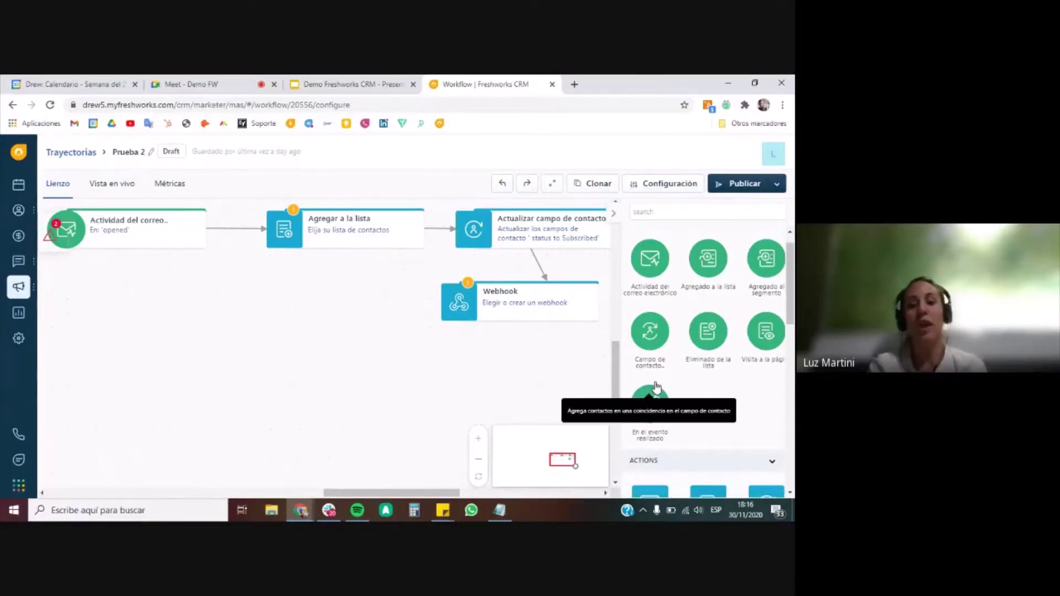
scroll(656, 388, up, 1)
scroll(656, 388, down, 3)
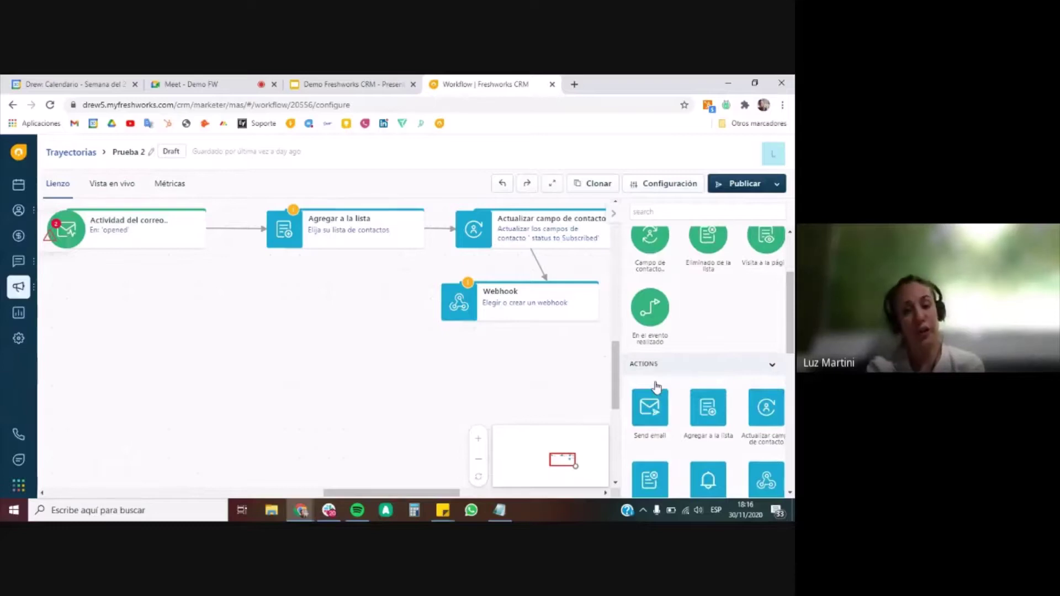
scroll(657, 388, down, 1)
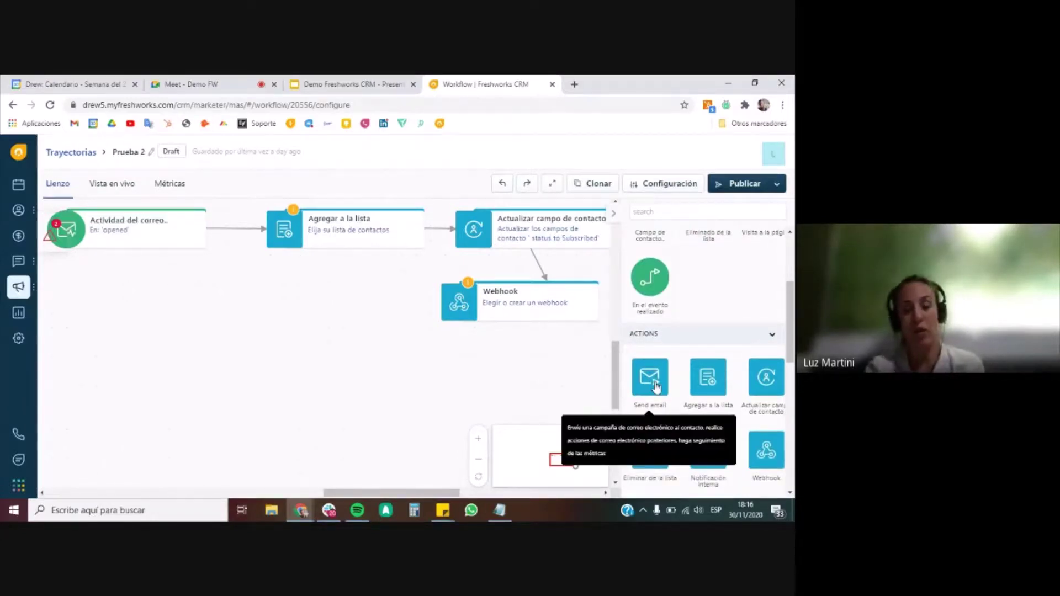
scroll(657, 388, down, 10)
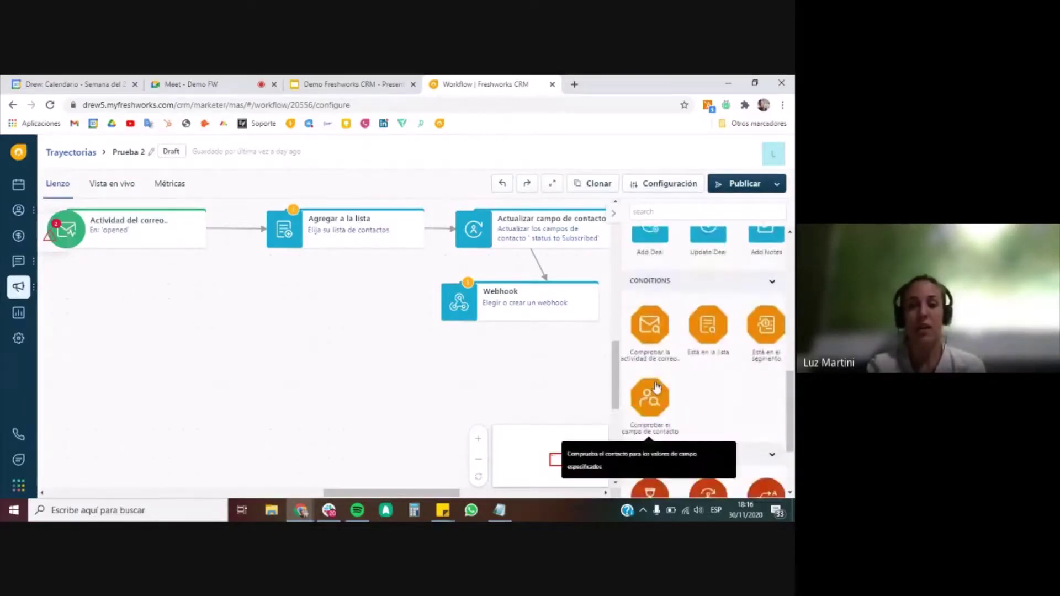
scroll(656, 388, down, 4)
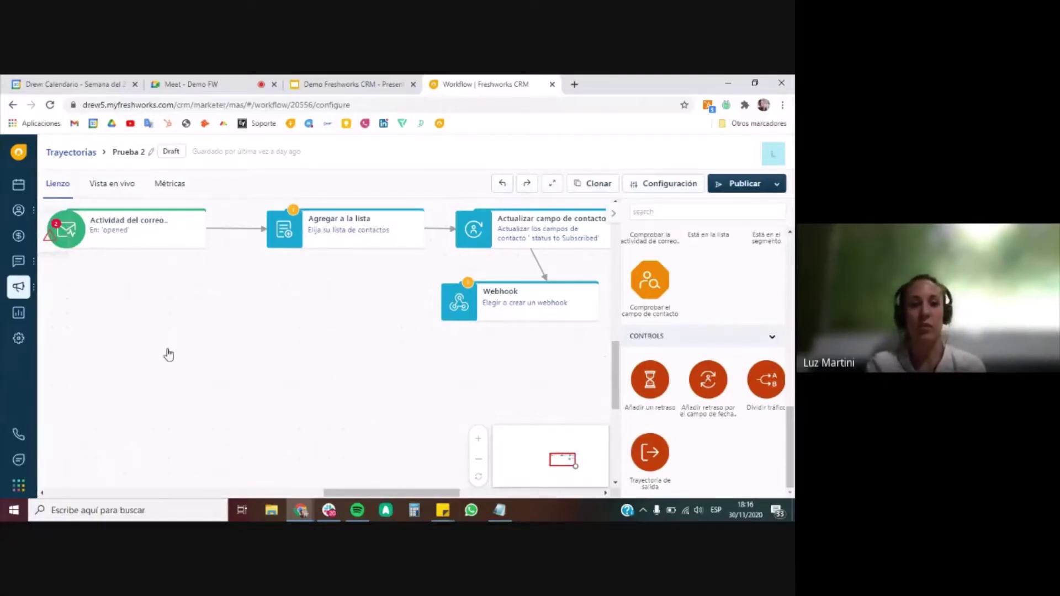
- Open the journey template for notifying users who abandon their cart and review its flow and components
mouse_move(18, 262)
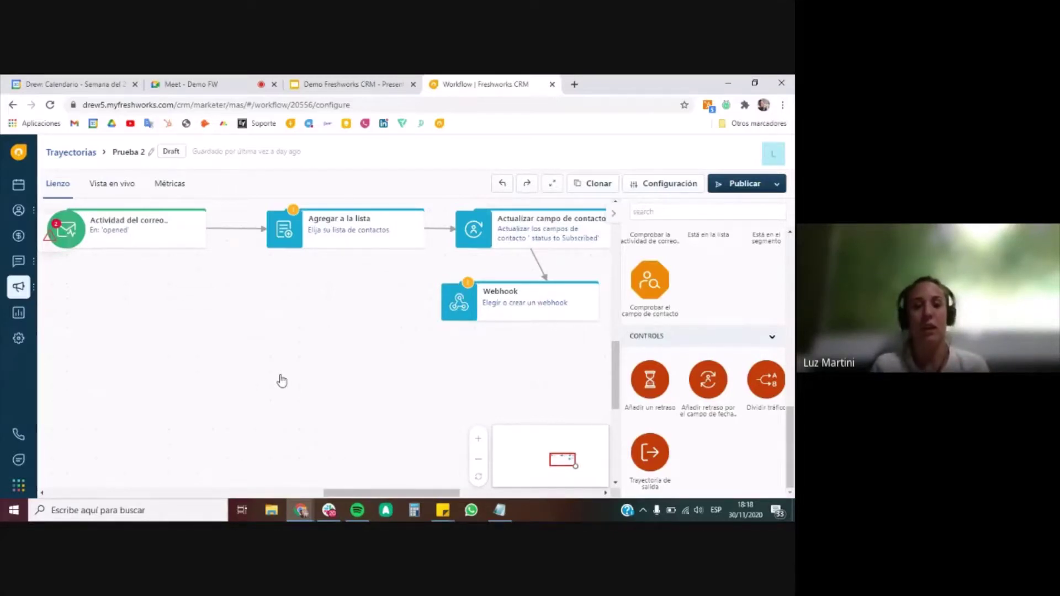
mouse_move(30, 286)
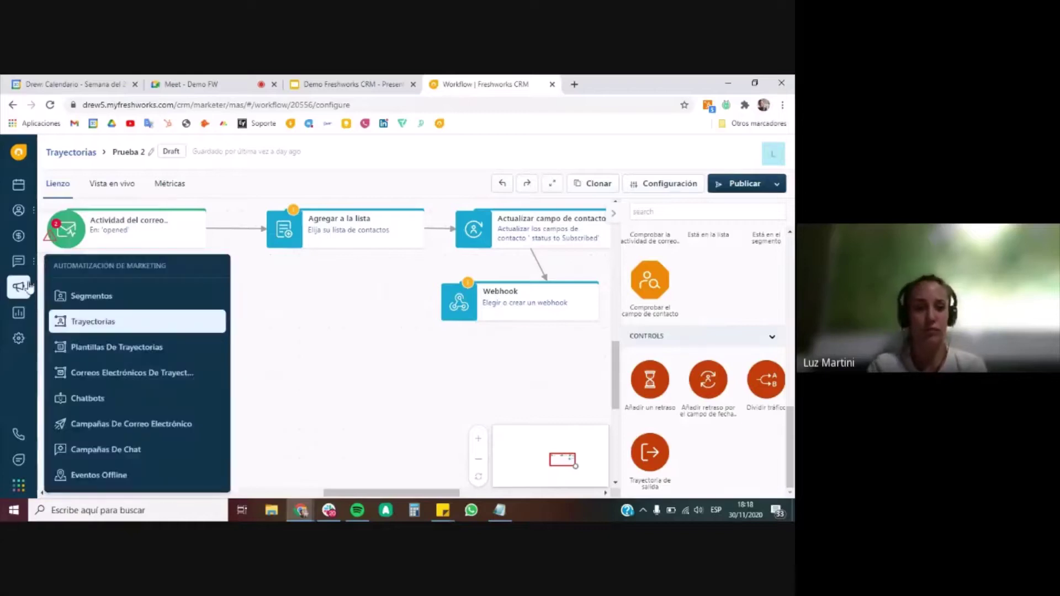
click(108, 348)
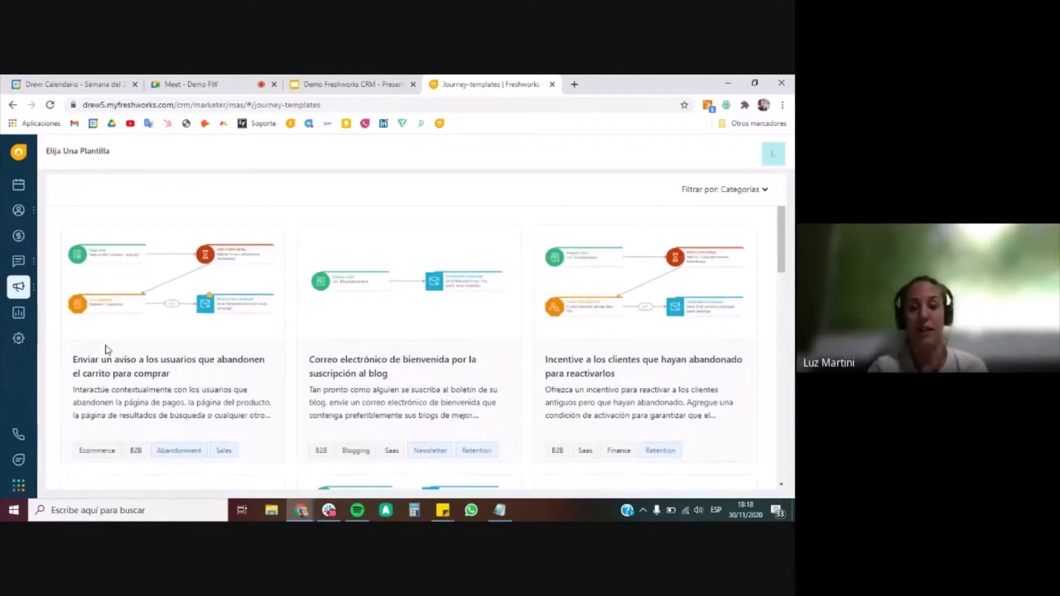
click(105, 346)
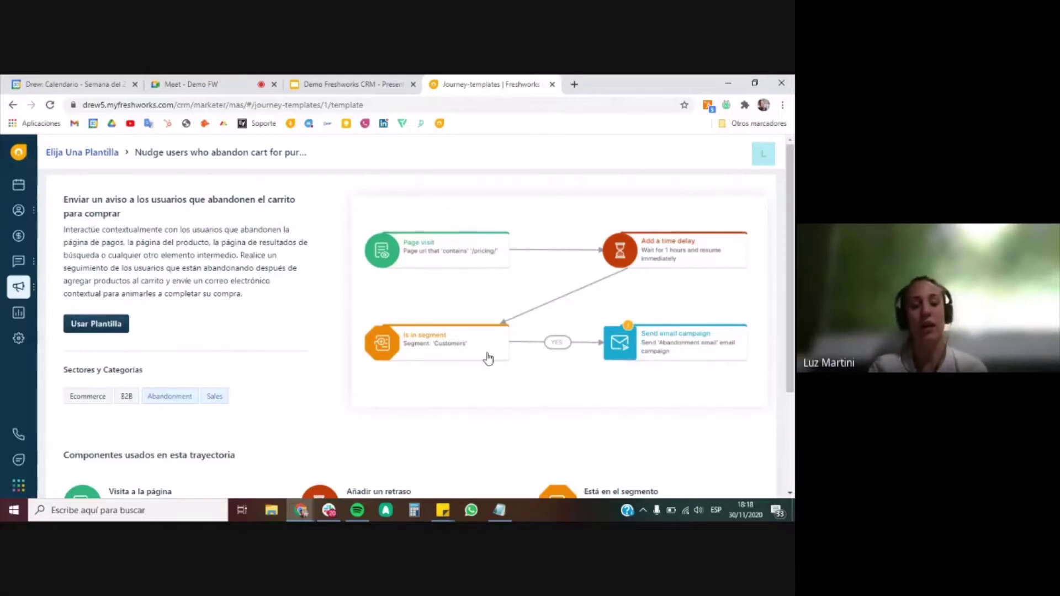
scroll(488, 359, down, 1)
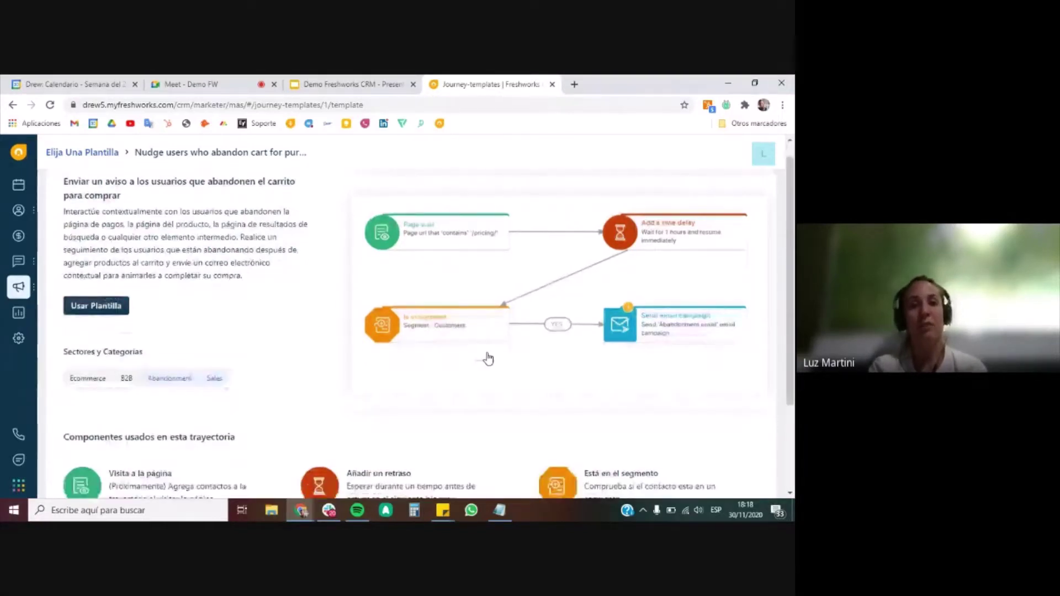
scroll(488, 359, down, 1)
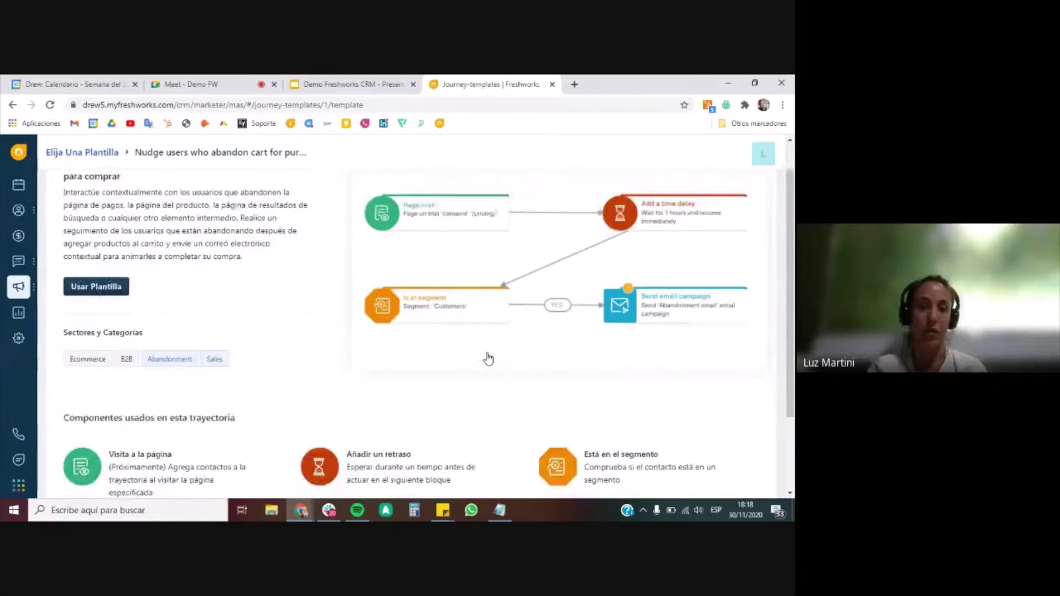
scroll(488, 359, down, 1)
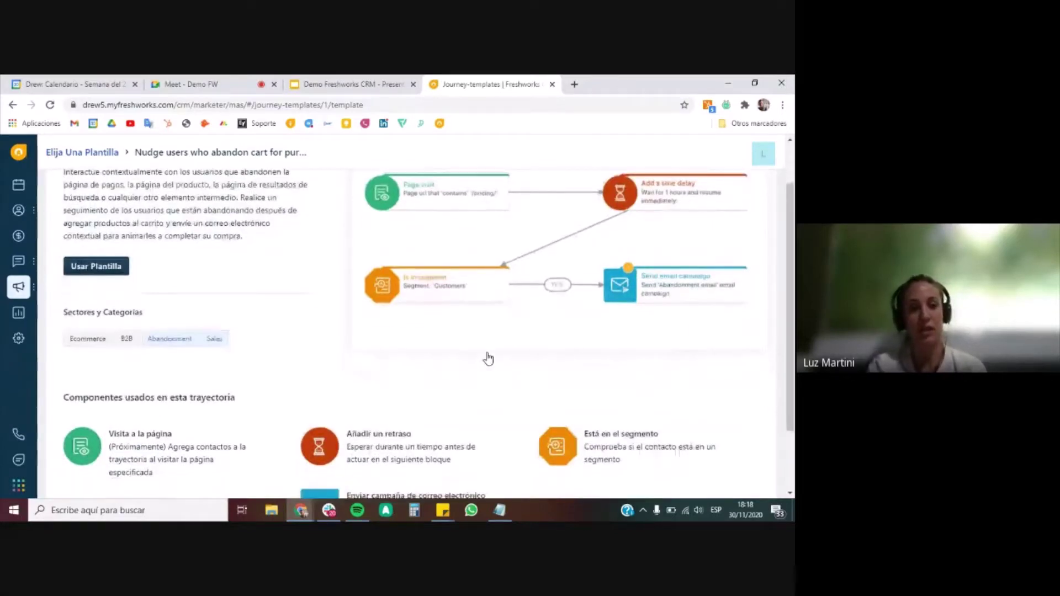
scroll(486, 348, down, 4)
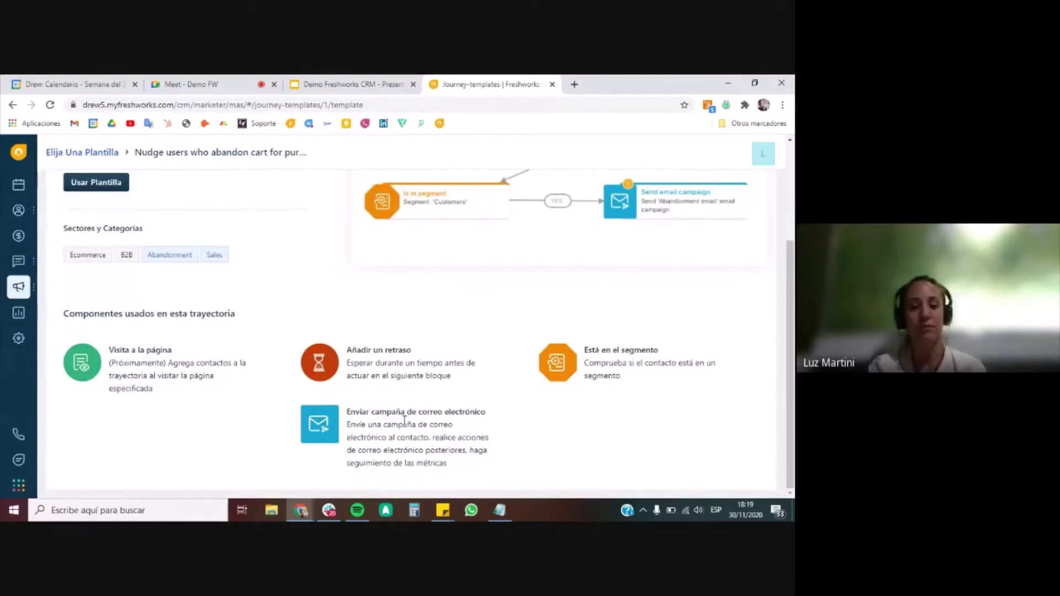
scroll(405, 421, up, 3)
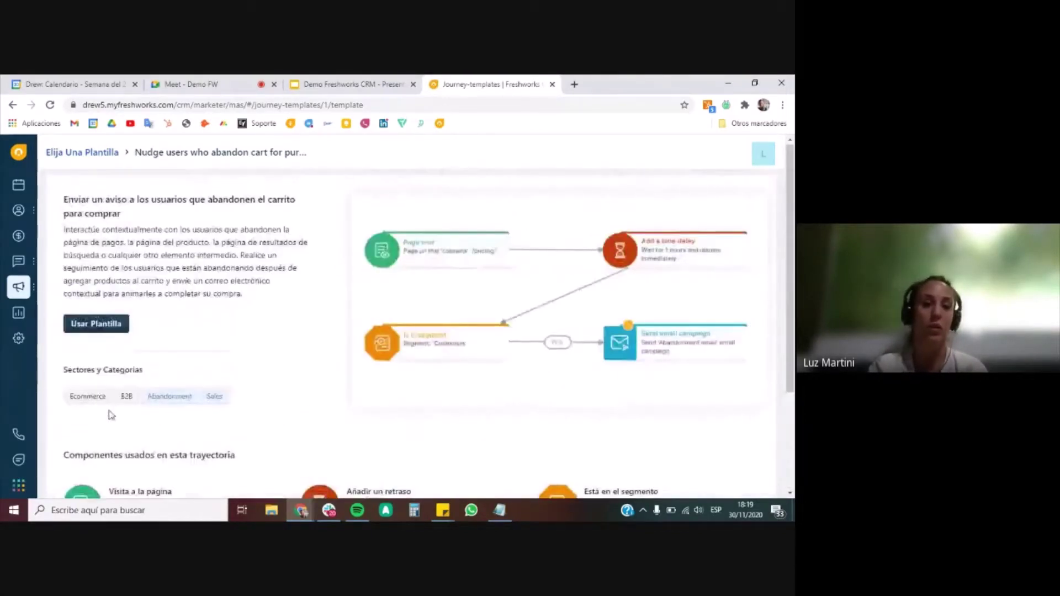
- Go to the chat campaigns and review the triggered message and targeted message options
mouse_move(21, 287)
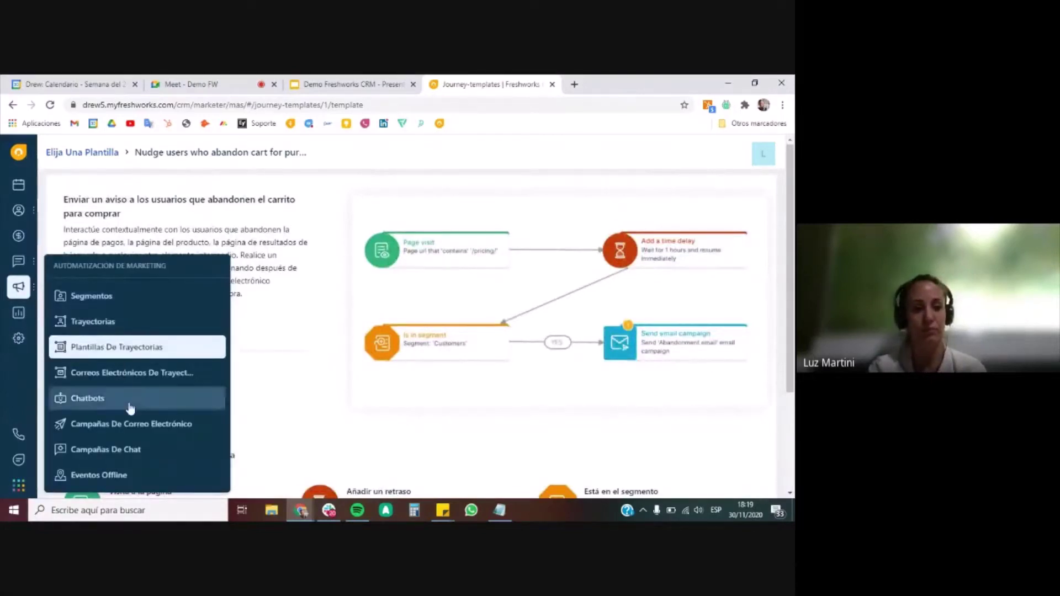
click(125, 448)
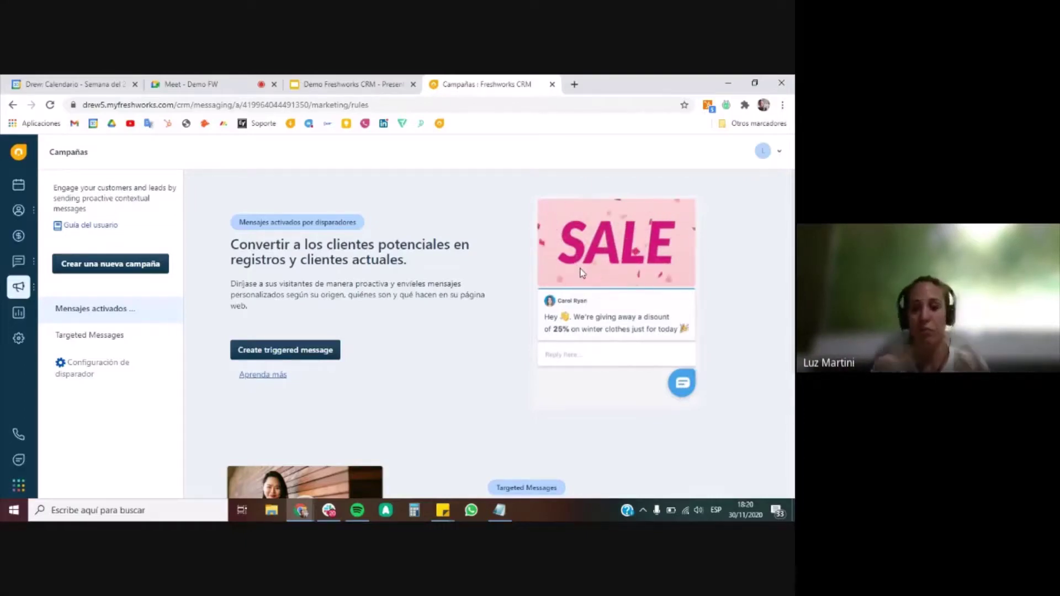
scroll(502, 381, down, 3)
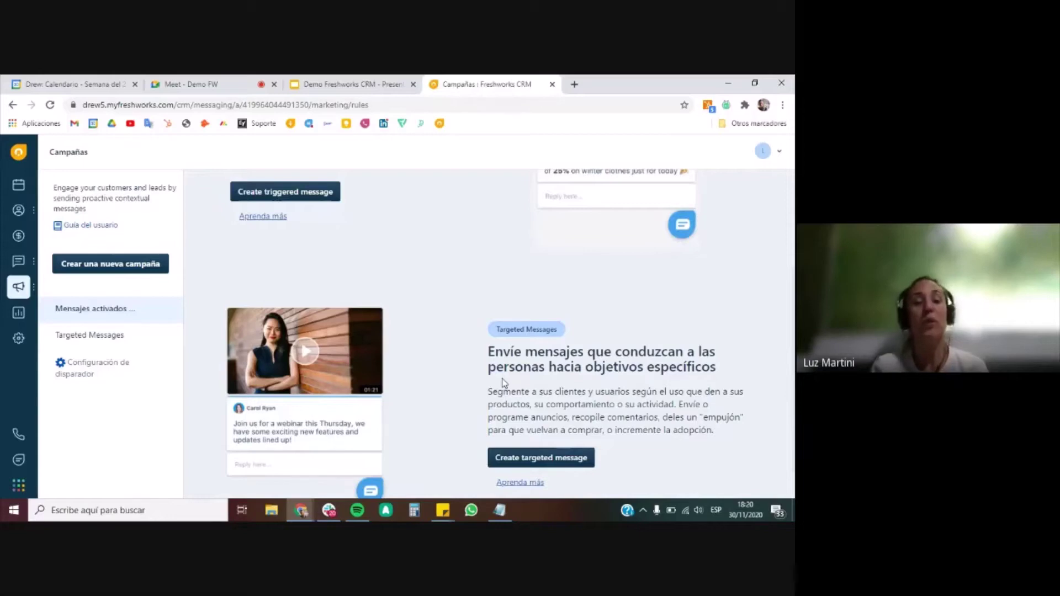
scroll(504, 381, down, 1)
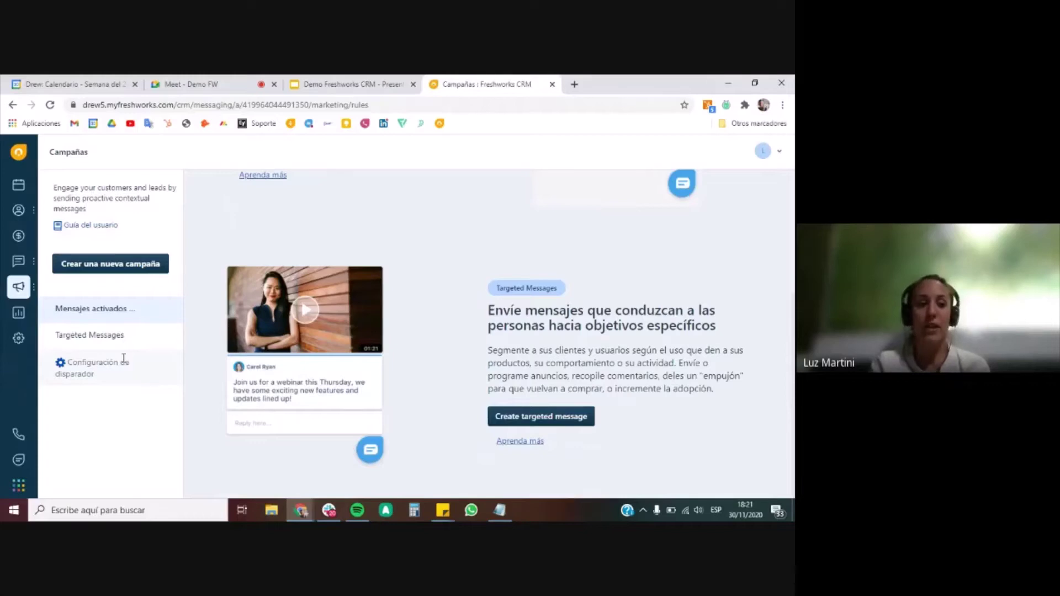
- Open the analytics Sales Dashboard and review its contact, pipeline, closed deal, forecast and quota charts
click(24, 326)
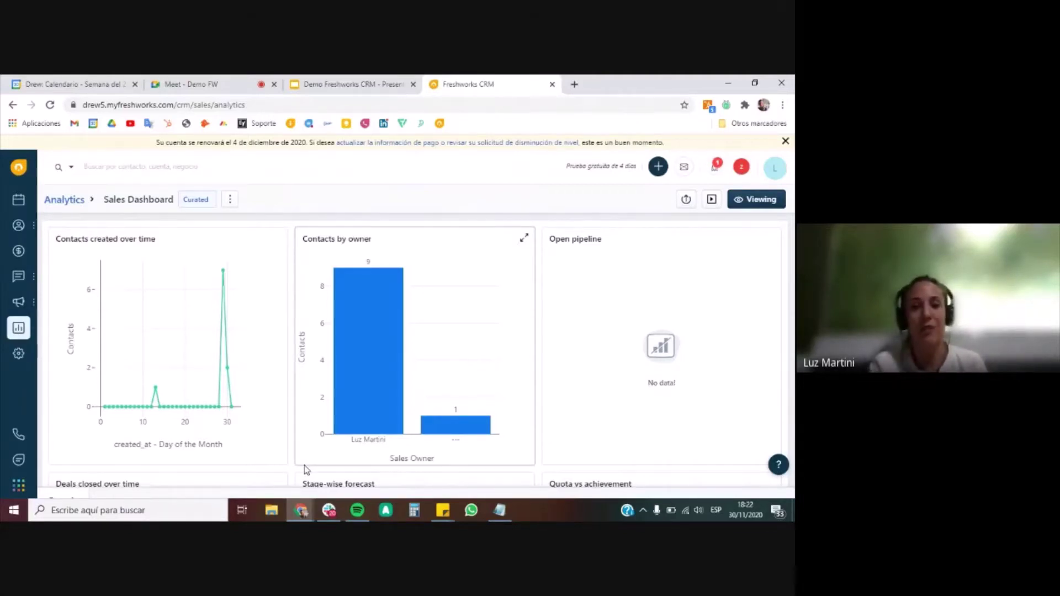
mouse_move(302, 513)
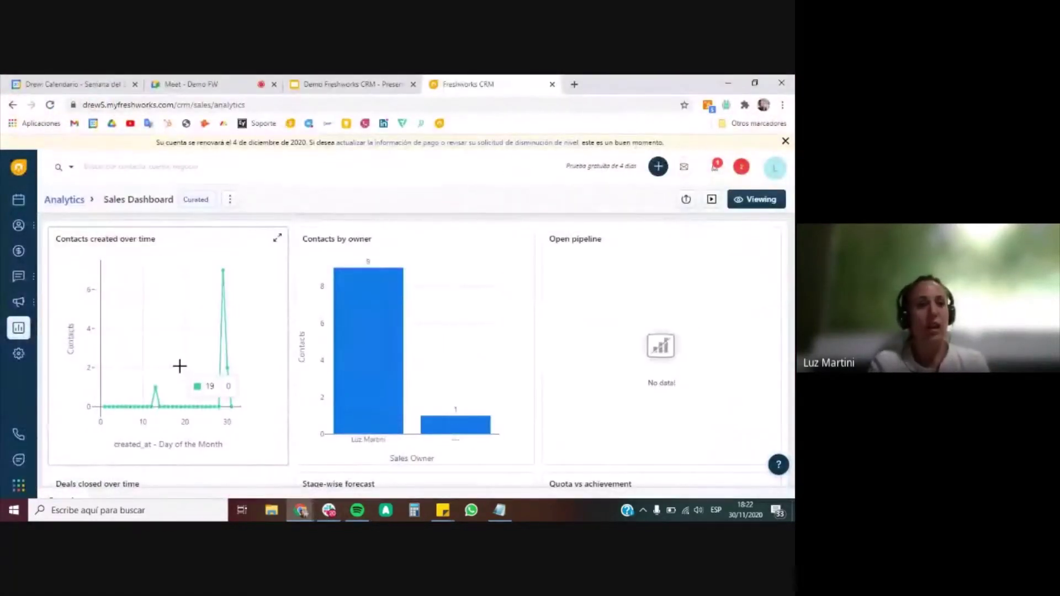
scroll(250, 352, down, 1)
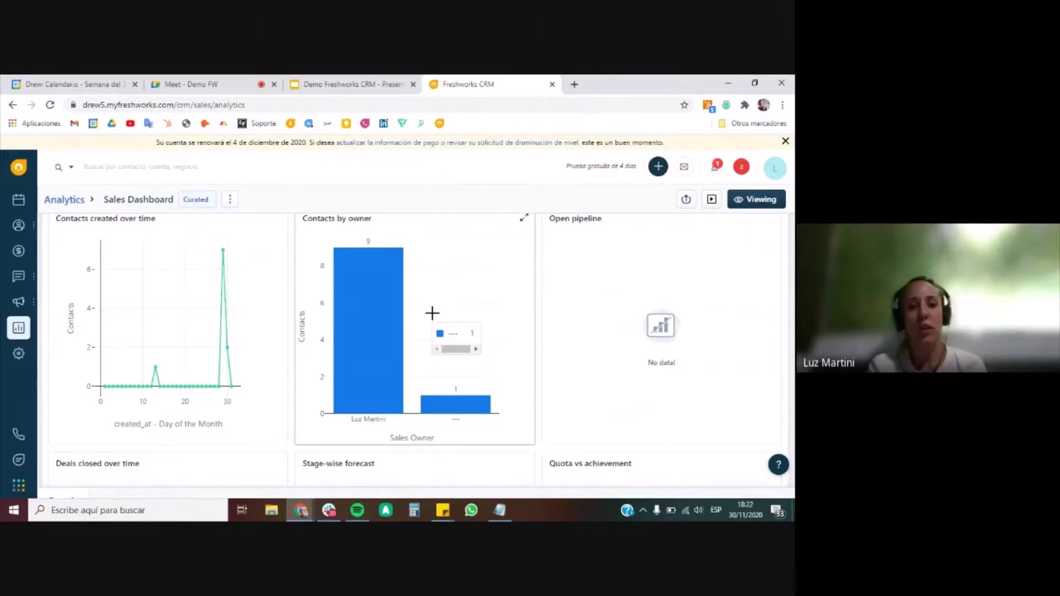
scroll(432, 313, down, 1)
scroll(432, 313, up, 1)
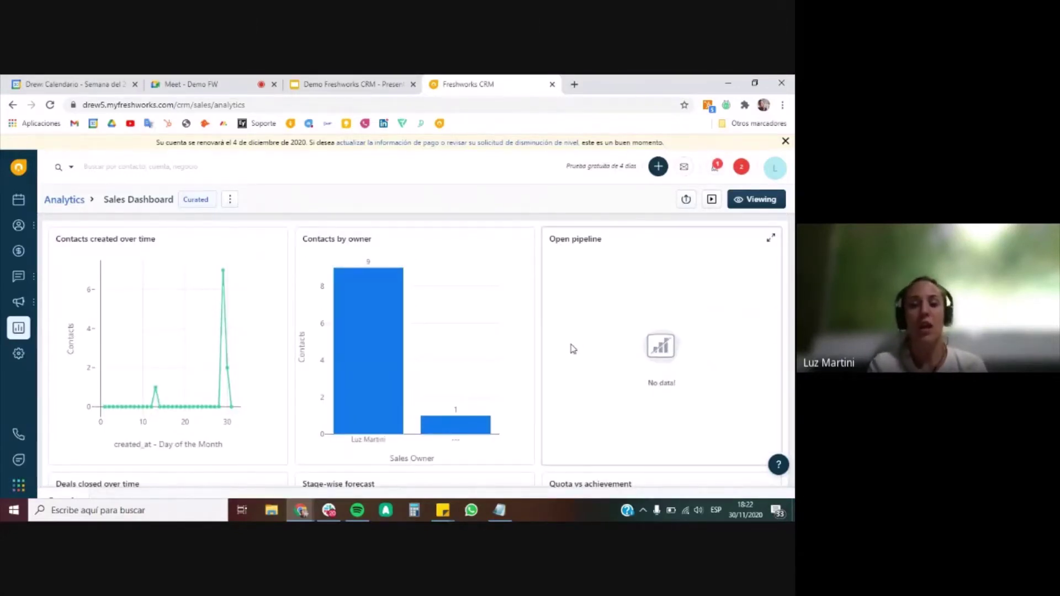
scroll(573, 348, down, 3)
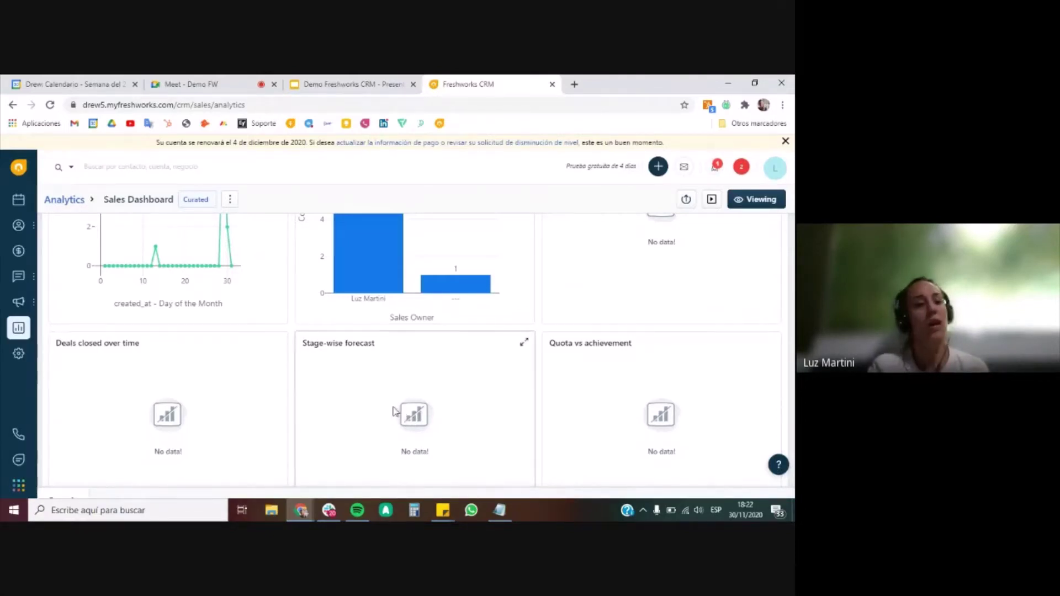
- Review the closed deals, stage-wise forecast and quota charts, then the contact charts on the Sales Dashboard
scroll(220, 371, down, 1)
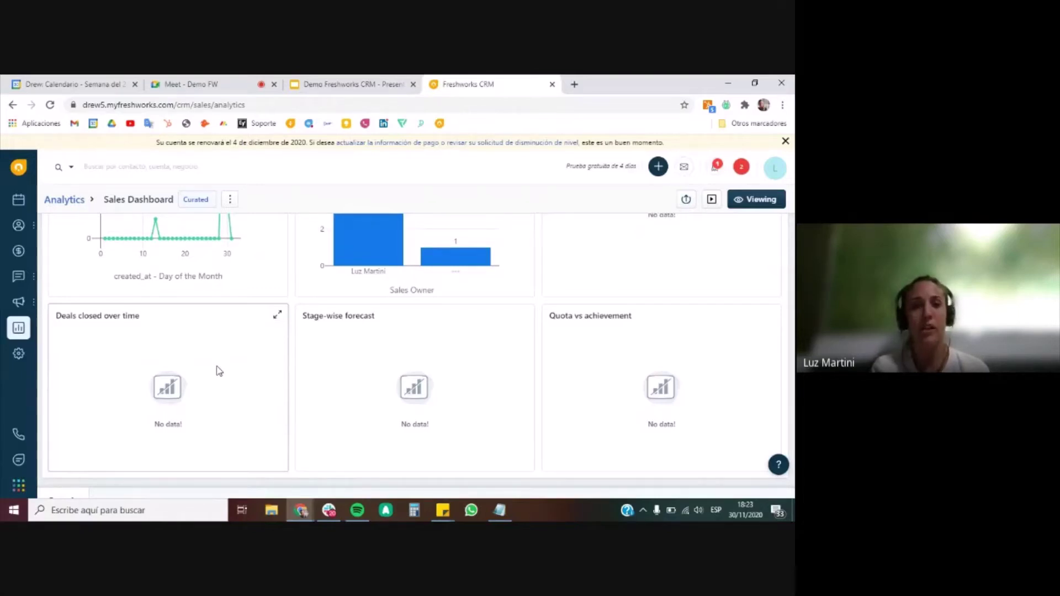
scroll(219, 371, up, 3)
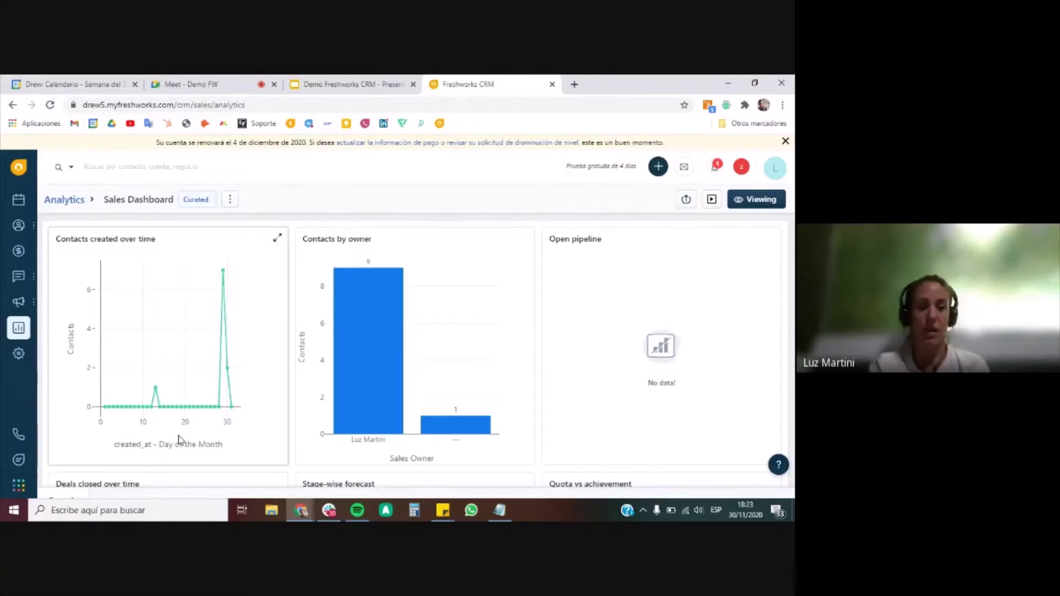
- Open the admin settings and review the communication channel options for email, phone, chat and other channels such as WhatsApp
click(24, 360)
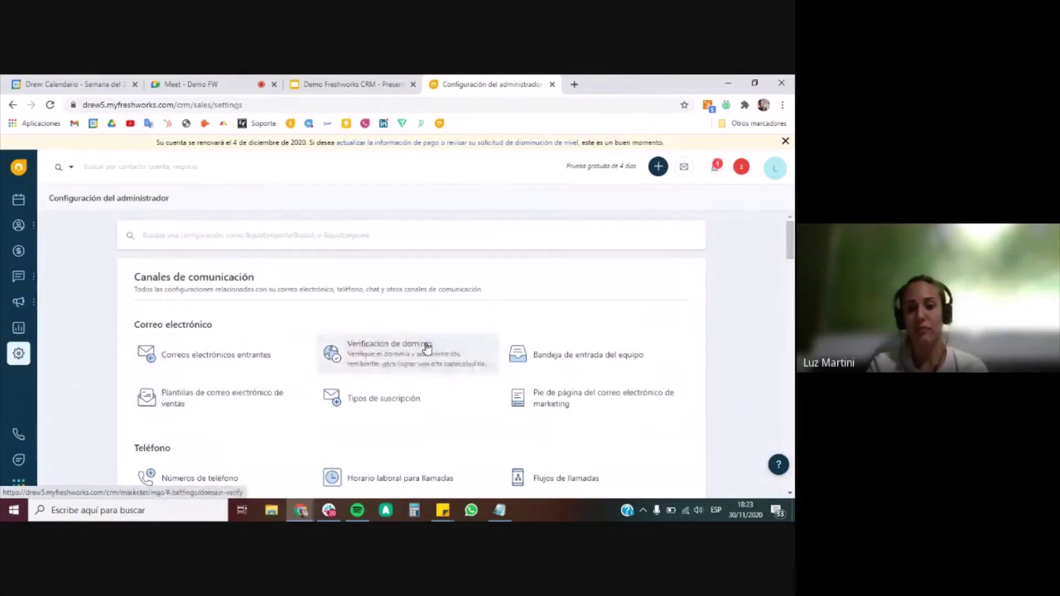
scroll(428, 347, down, 2)
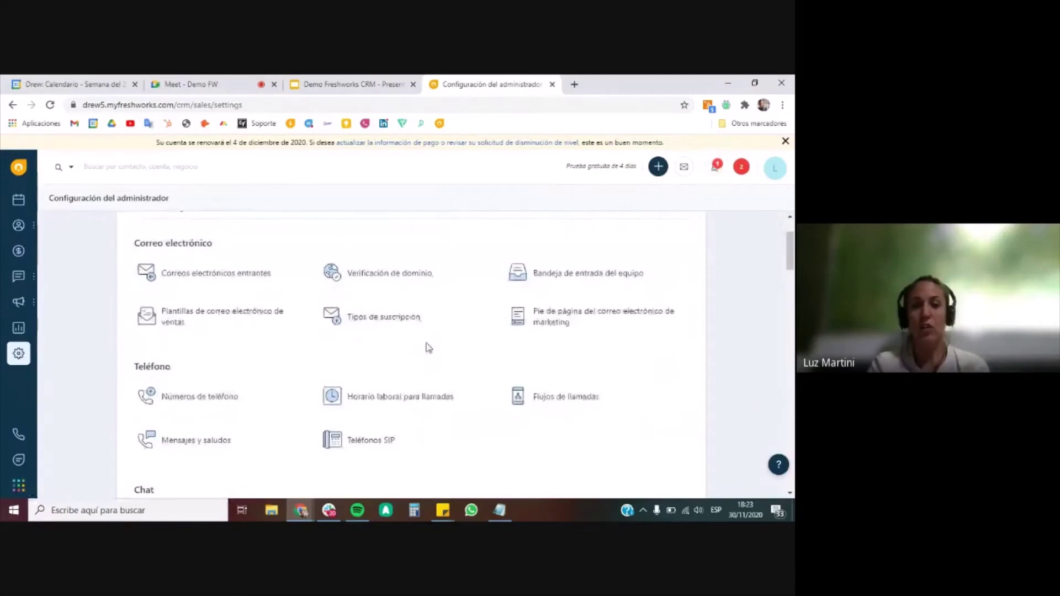
scroll(425, 339, down, 1)
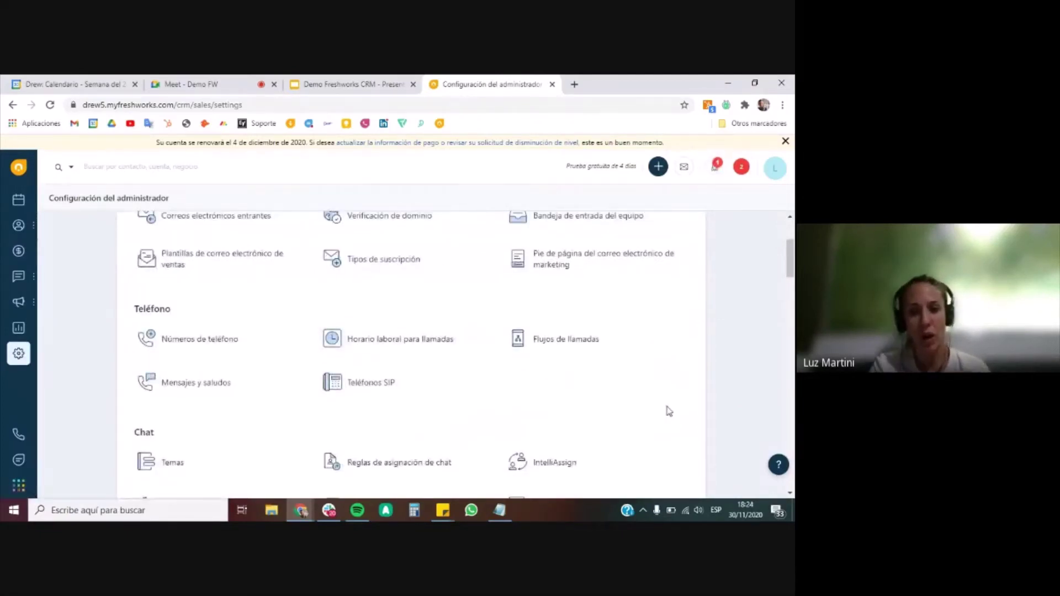
scroll(669, 412, down, 2)
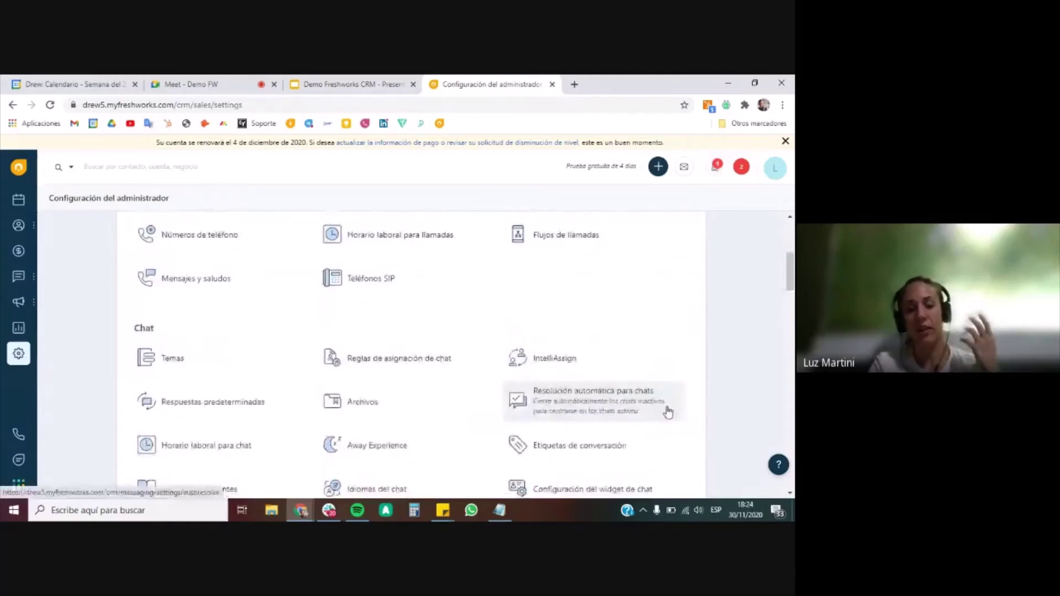
scroll(669, 402, down, 1)
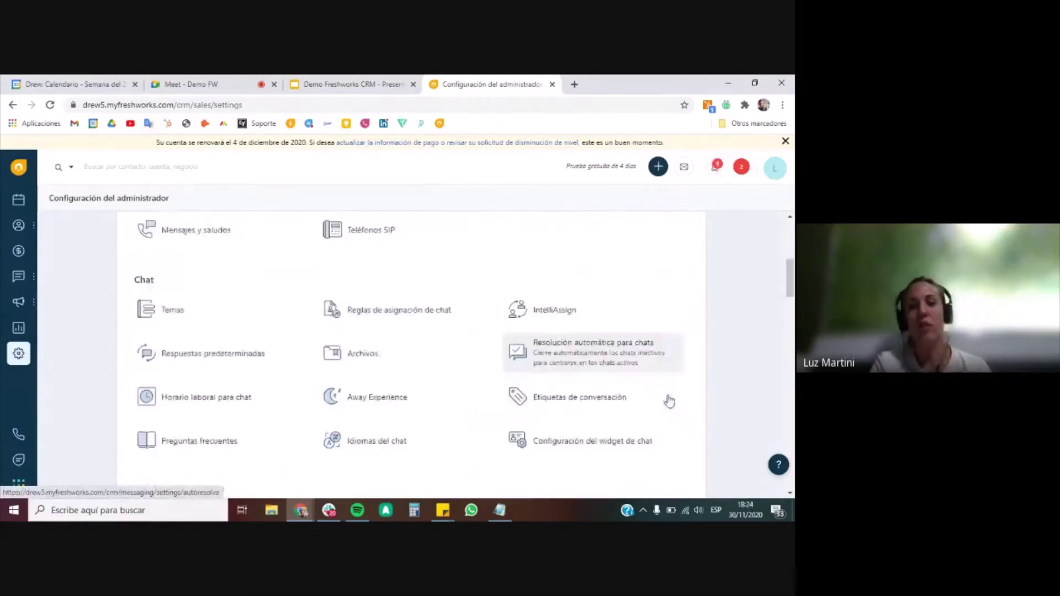
scroll(669, 402, down, 2)
scroll(669, 402, up, 1)
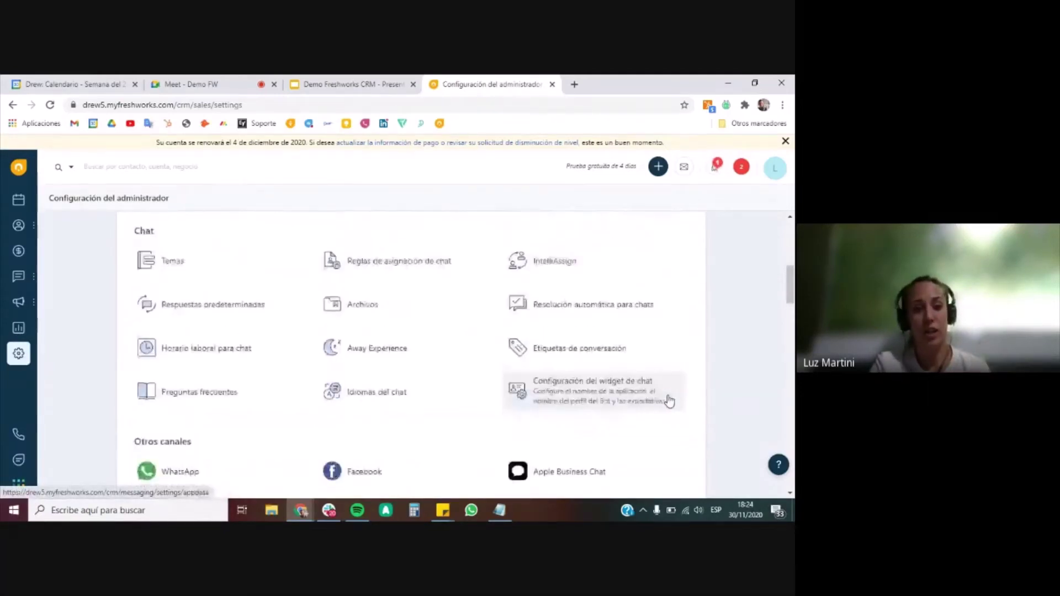
scroll(670, 402, down, 1)
scroll(669, 402, down, 1)
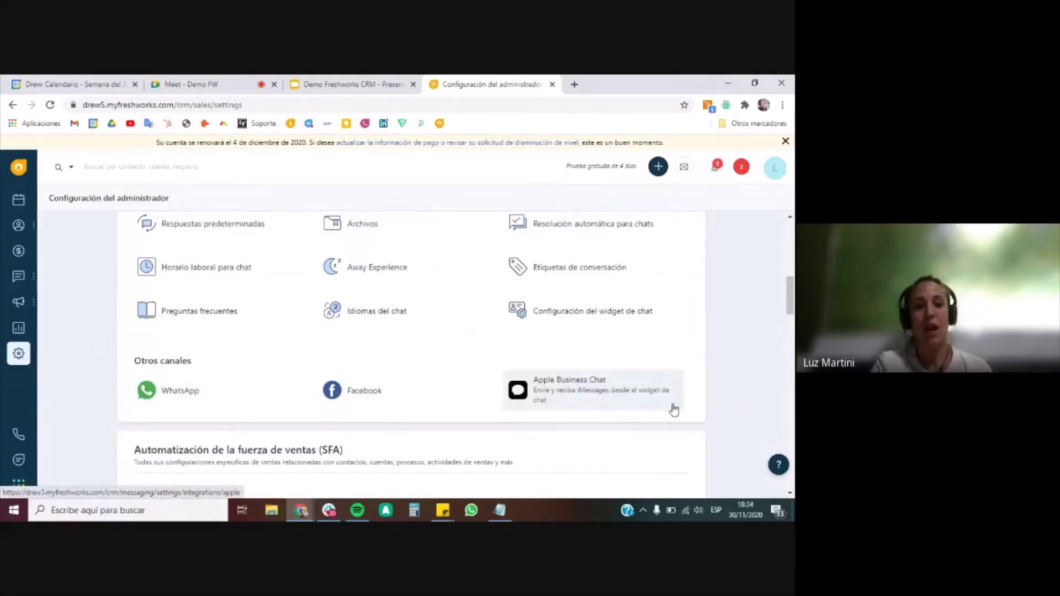
- Review the sales force automation settings for modules and fields, sales processes and goals, automation, products and other SFA configurations
scroll(673, 408, down, 3)
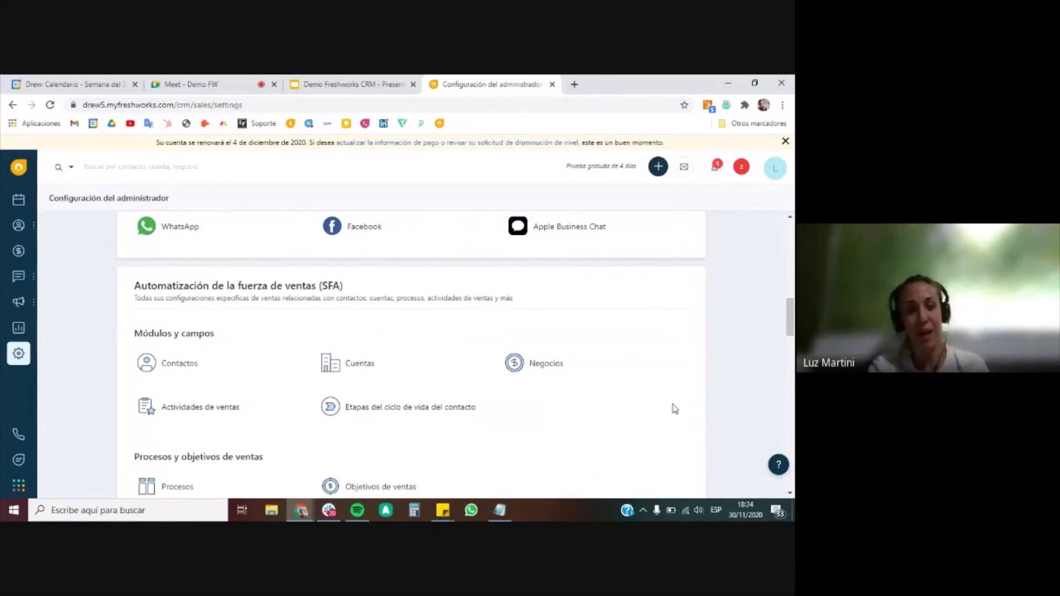
scroll(675, 409, down, 5)
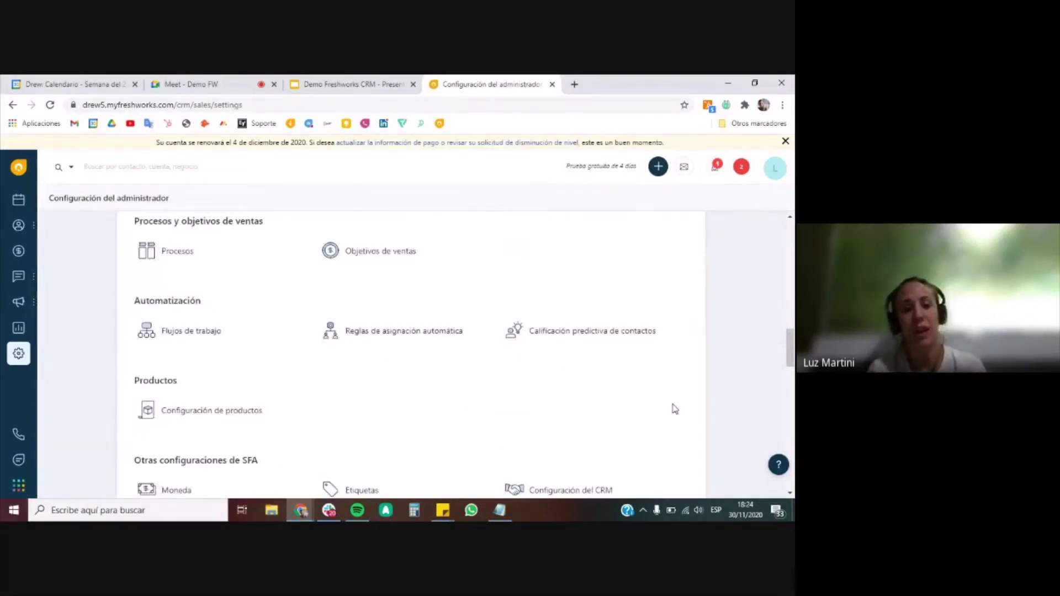
scroll(675, 409, down, 4)
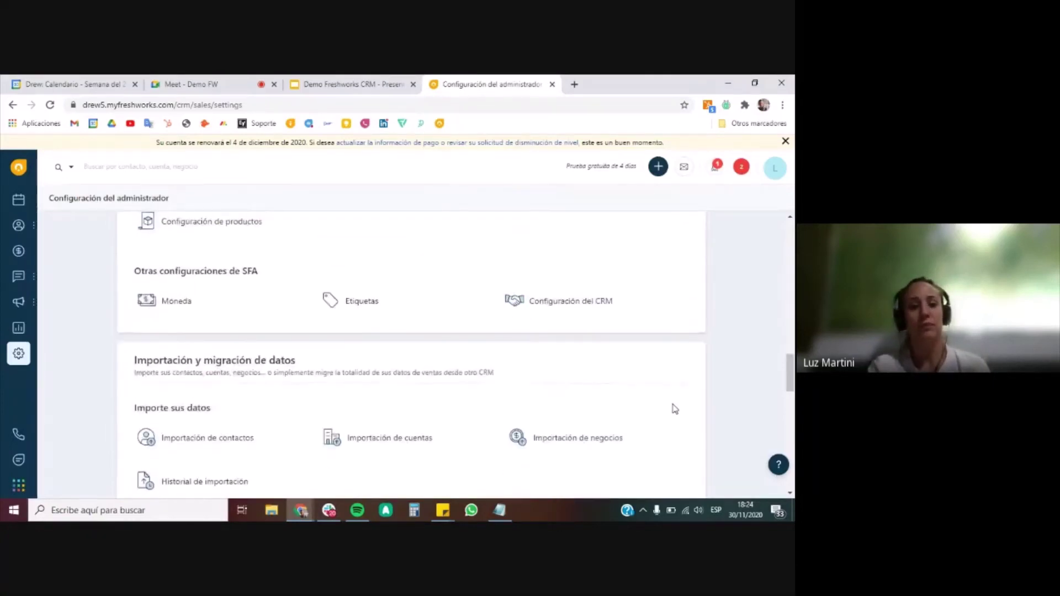
- Review the settings for data import, migration from other CRMs, marketplace integrations, and API and SDK
scroll(675, 409, down, 2)
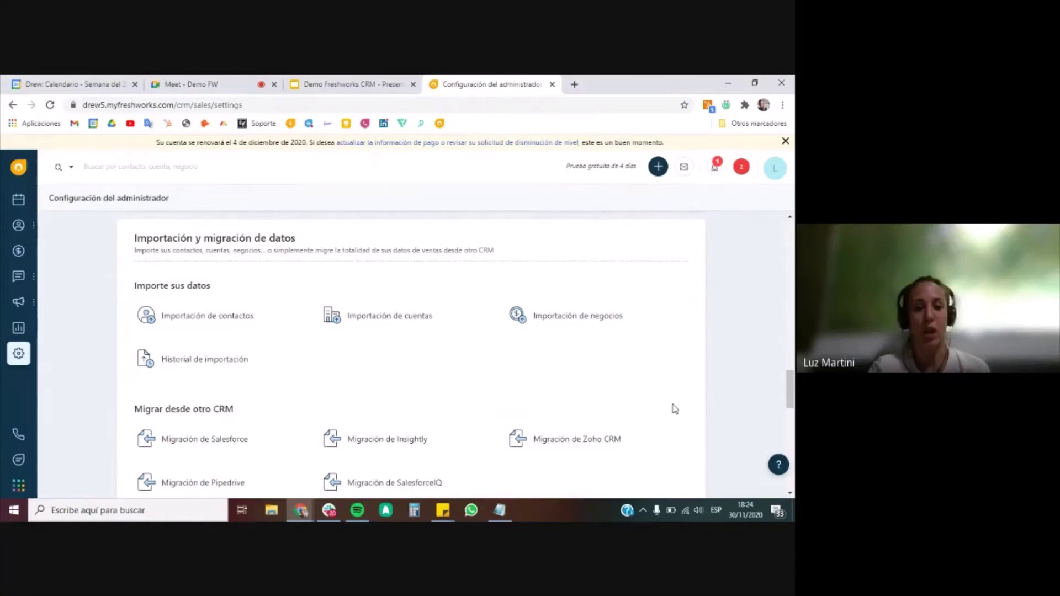
scroll(675, 409, down, 2)
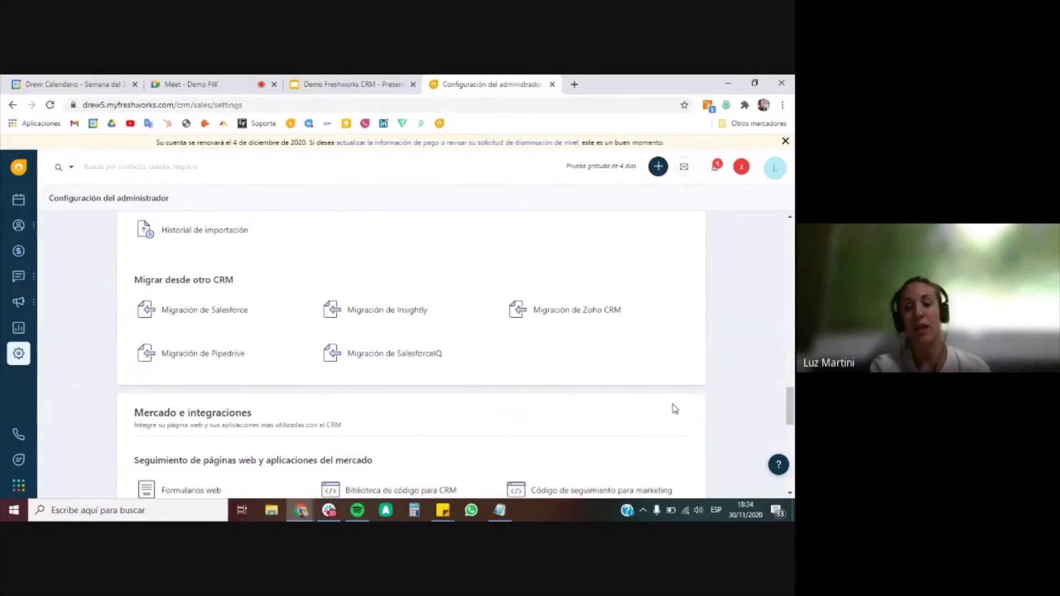
scroll(674, 410, down, 1)
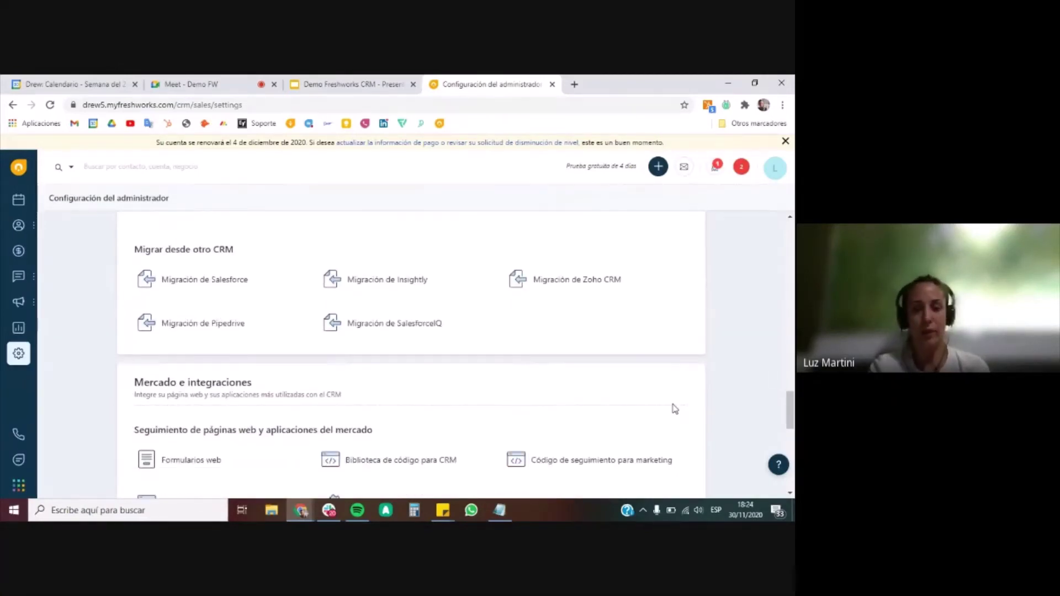
scroll(675, 409, down, 2)
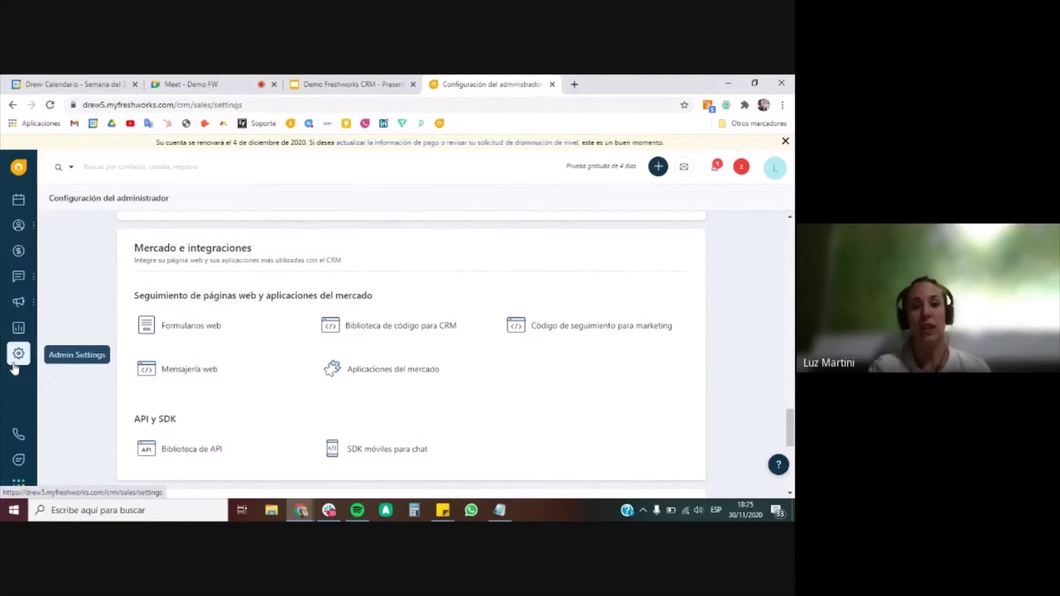
mouse_move(33, 302)
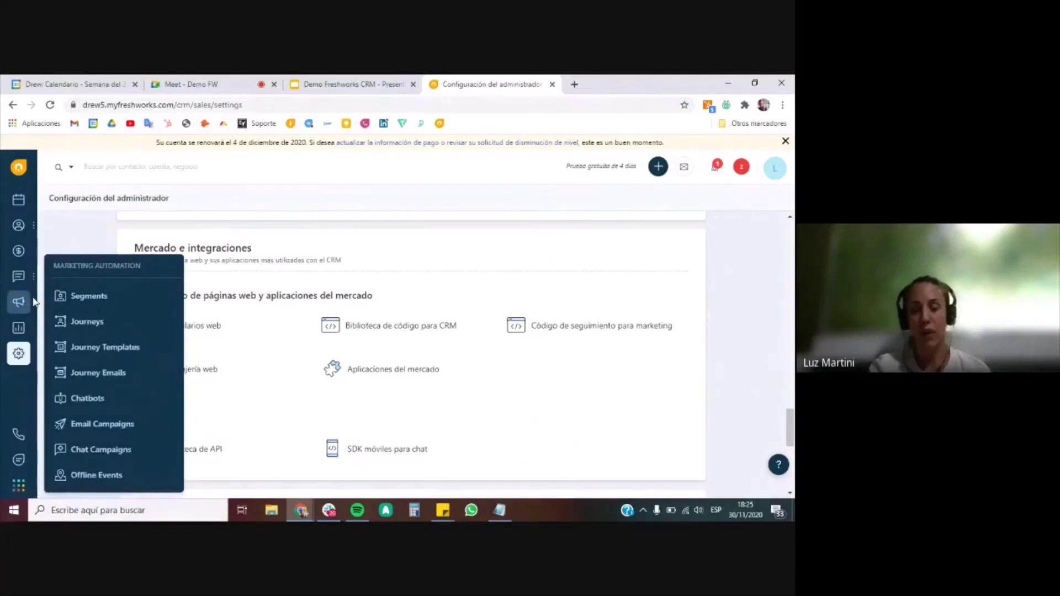